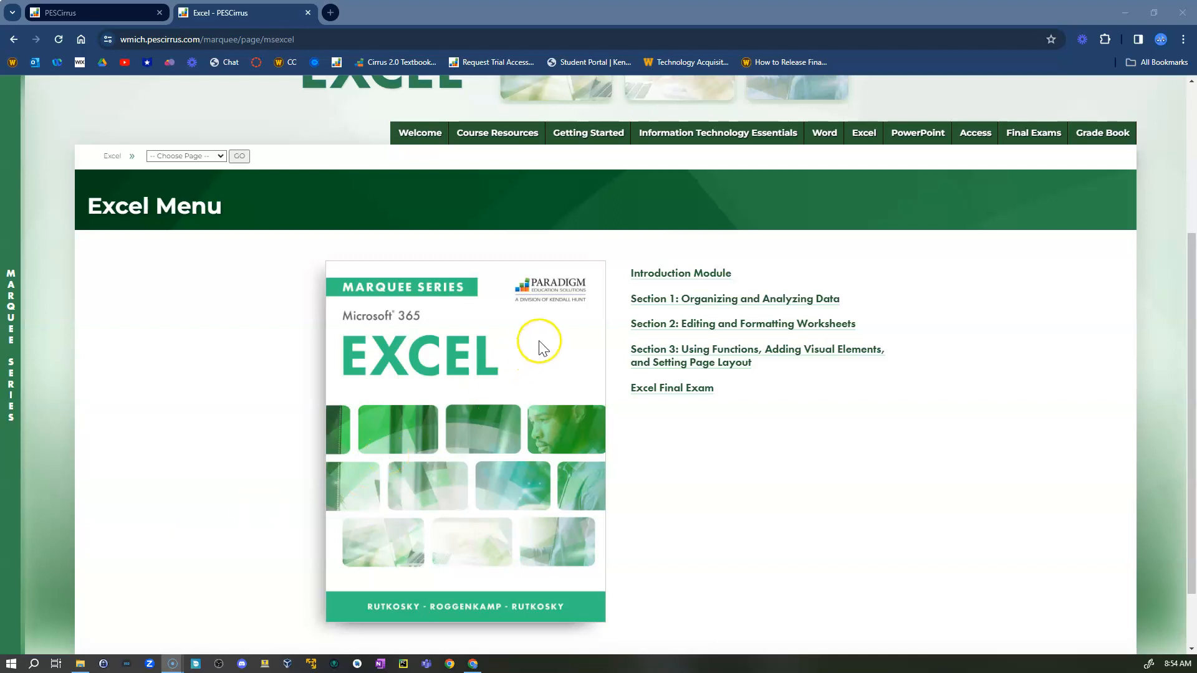
Step: Open the practice exercises page of Excel Section 1, Organizing and Analyzing Data
left_click(654, 299)
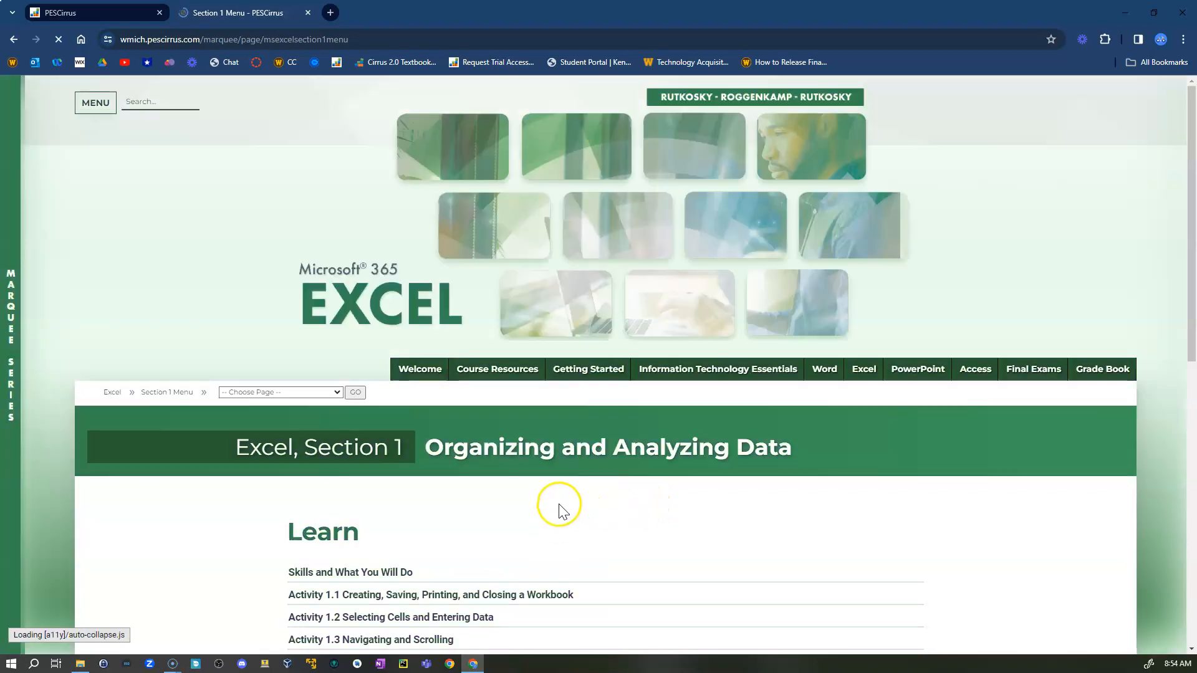
scroll(580, 514, "down", 3)
scroll(577, 486, "down", 4)
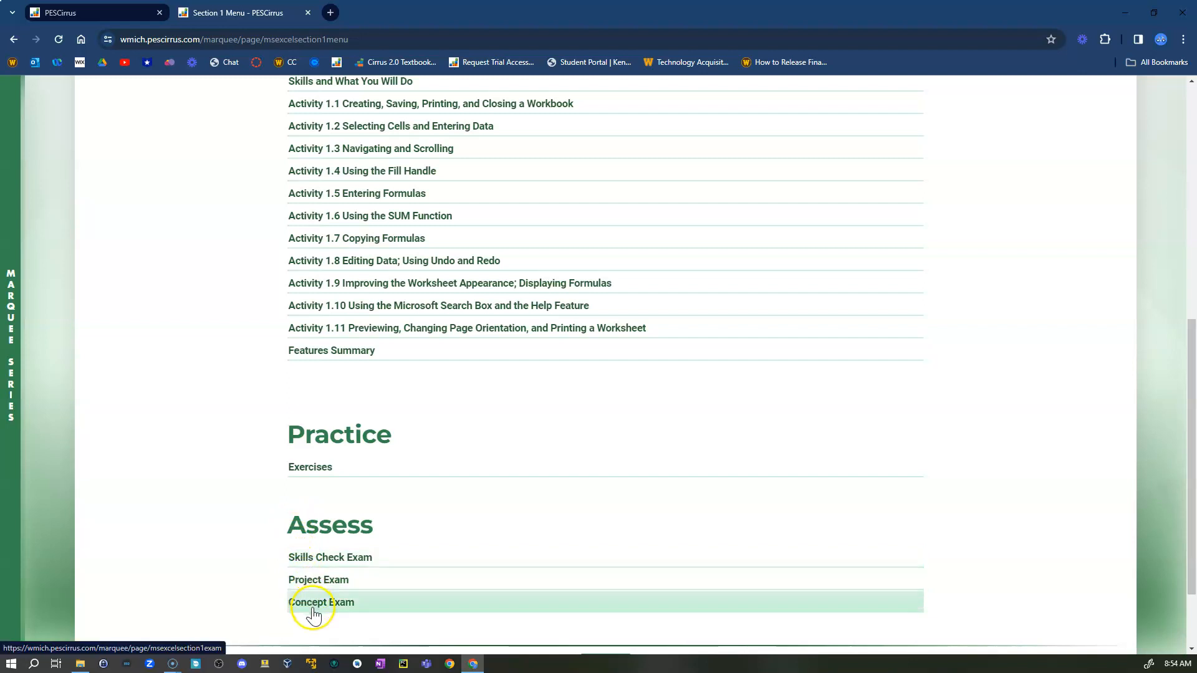
scroll(347, 513, "up", 1)
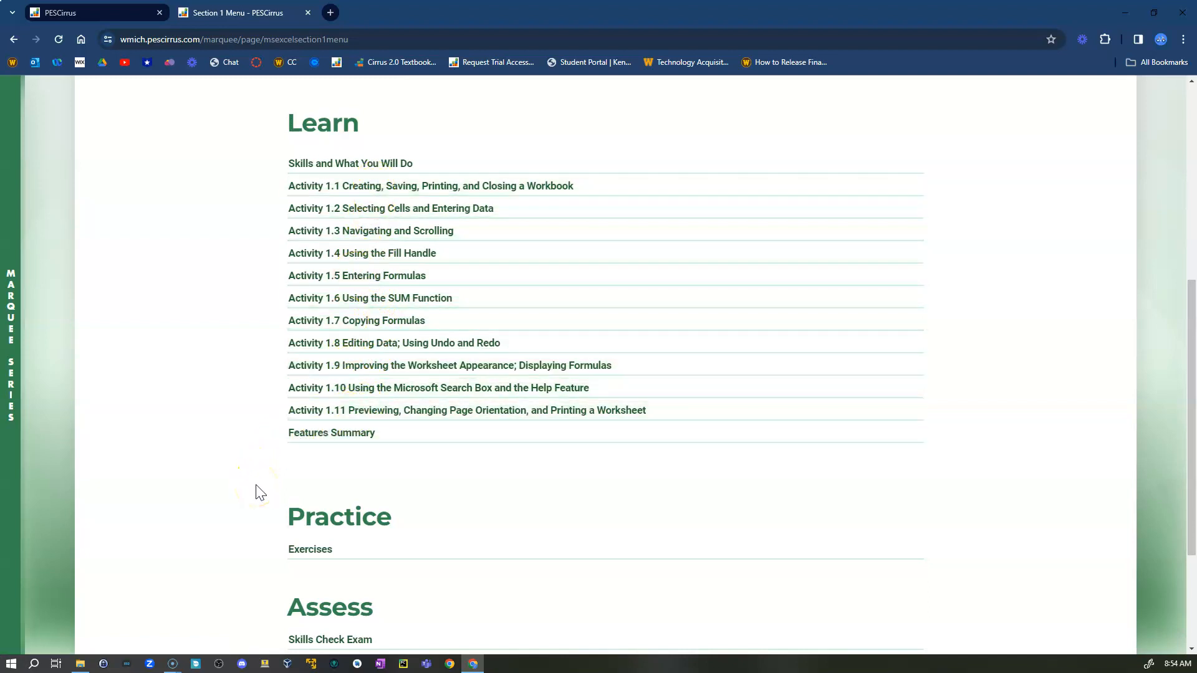
scroll(260, 492, "down", 2)
left_click(325, 415)
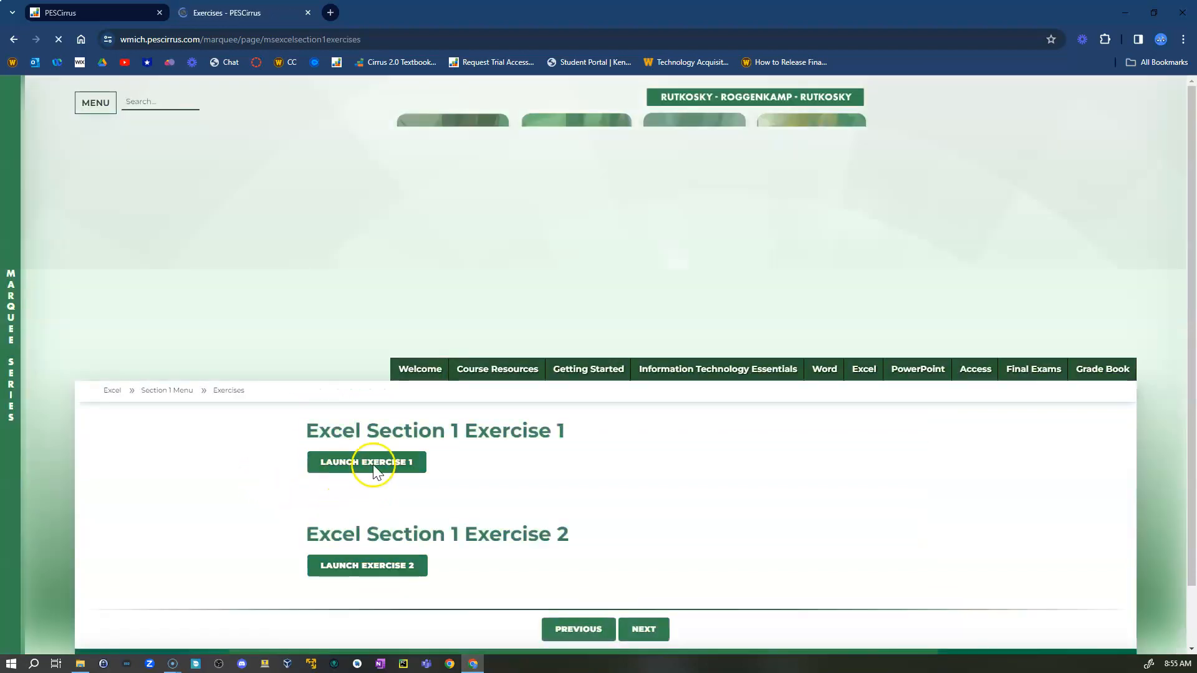
Step: Launch Excel Section 1 Exercise 1 as a preview, show it full screen and begin the project
left_click(365, 463)
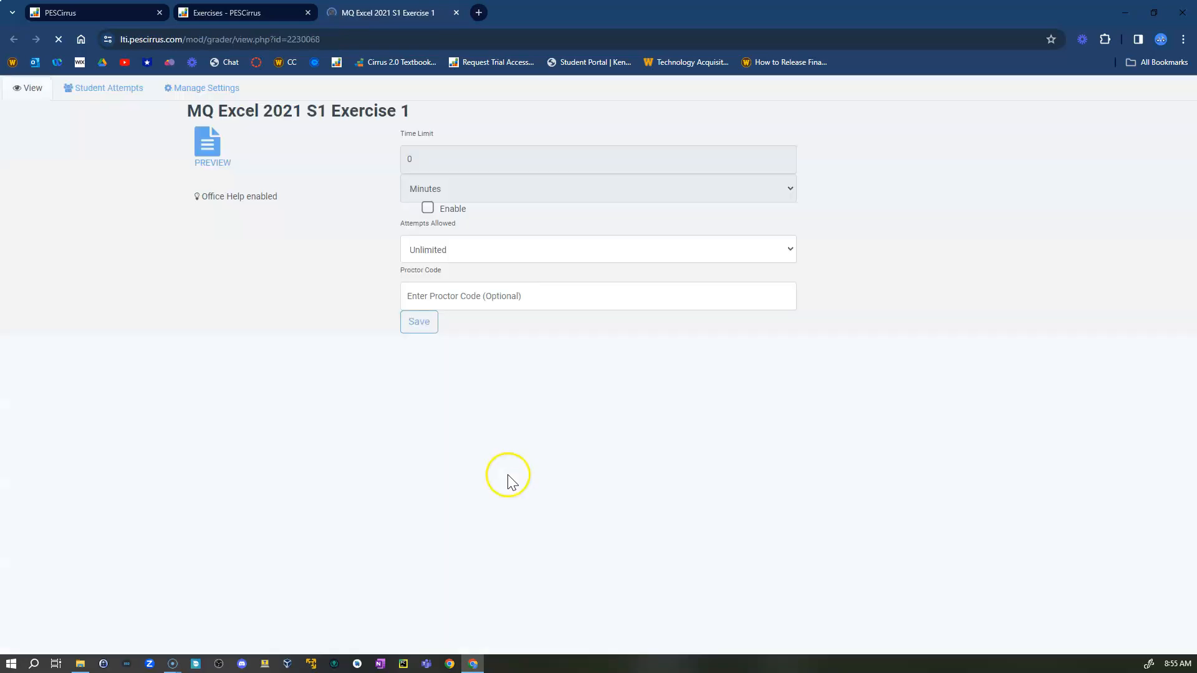
left_click(207, 142)
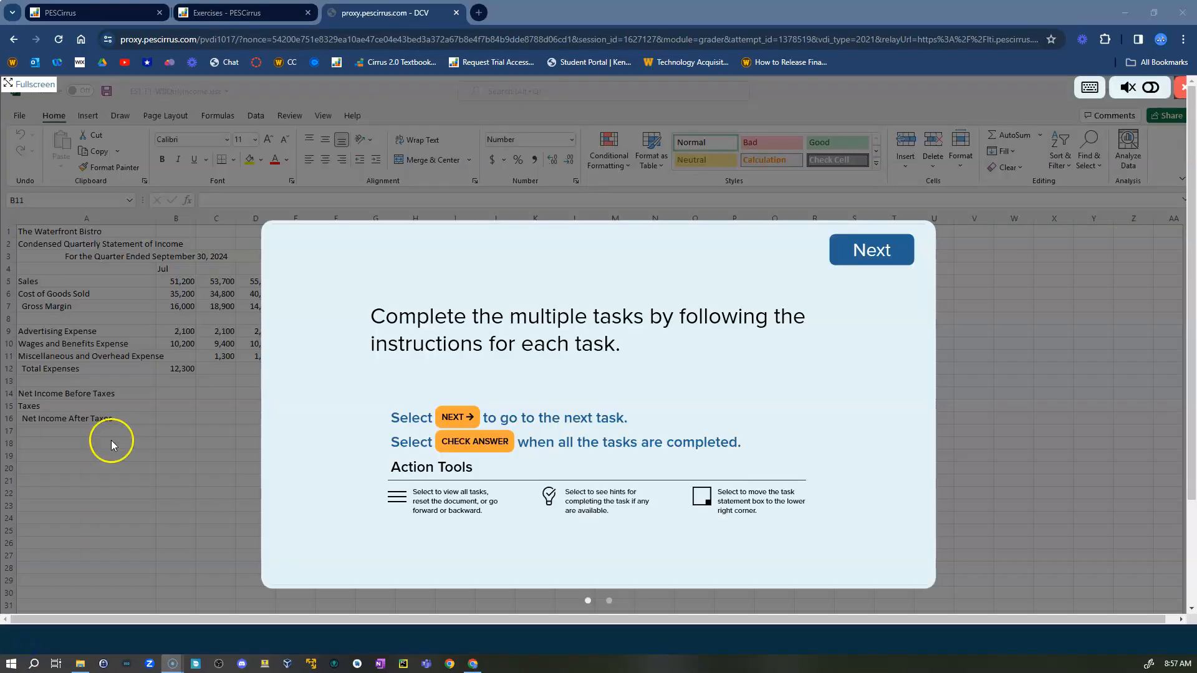
left_click(10, 84)
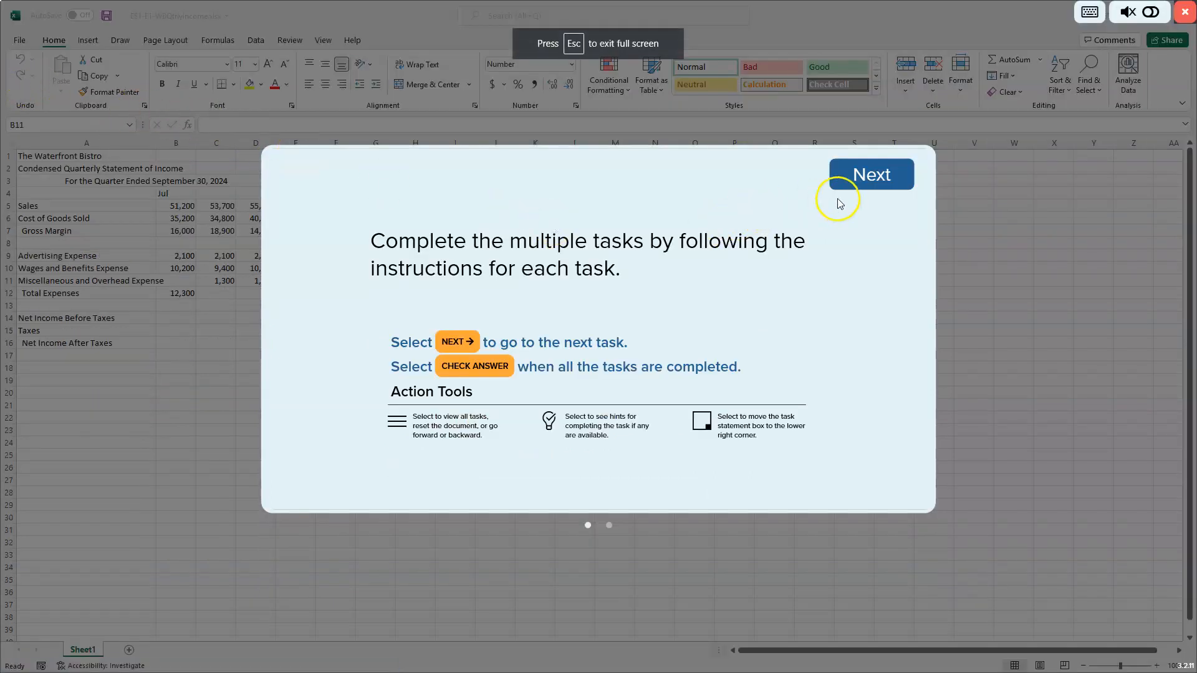
left_click(857, 180)
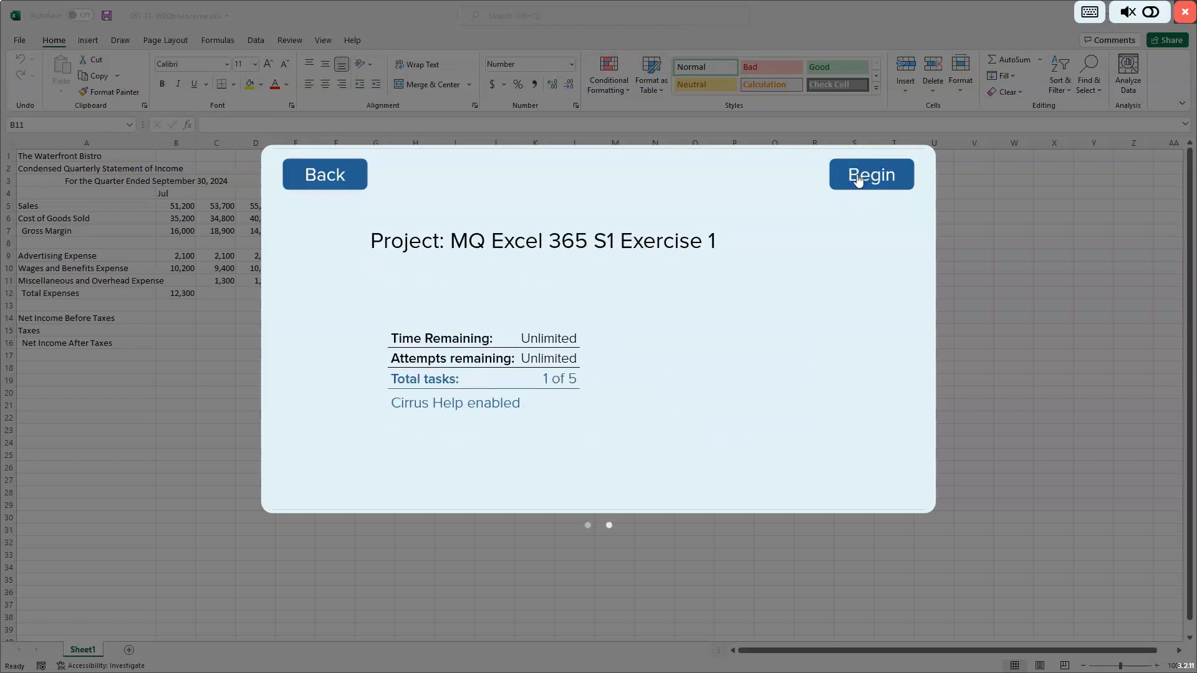
left_click(856, 178)
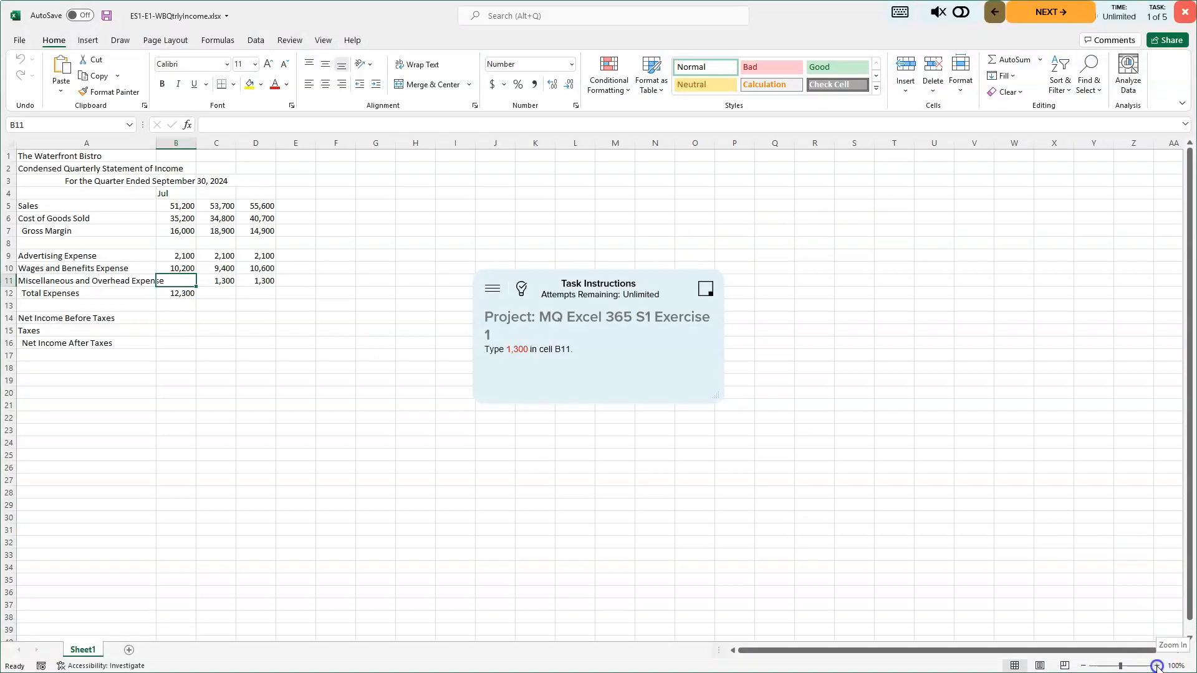
Step: Zoom the worksheet to 140% and move the task instructions box away from the income statement data
left_click(1157, 666)
left_click(1157, 666)
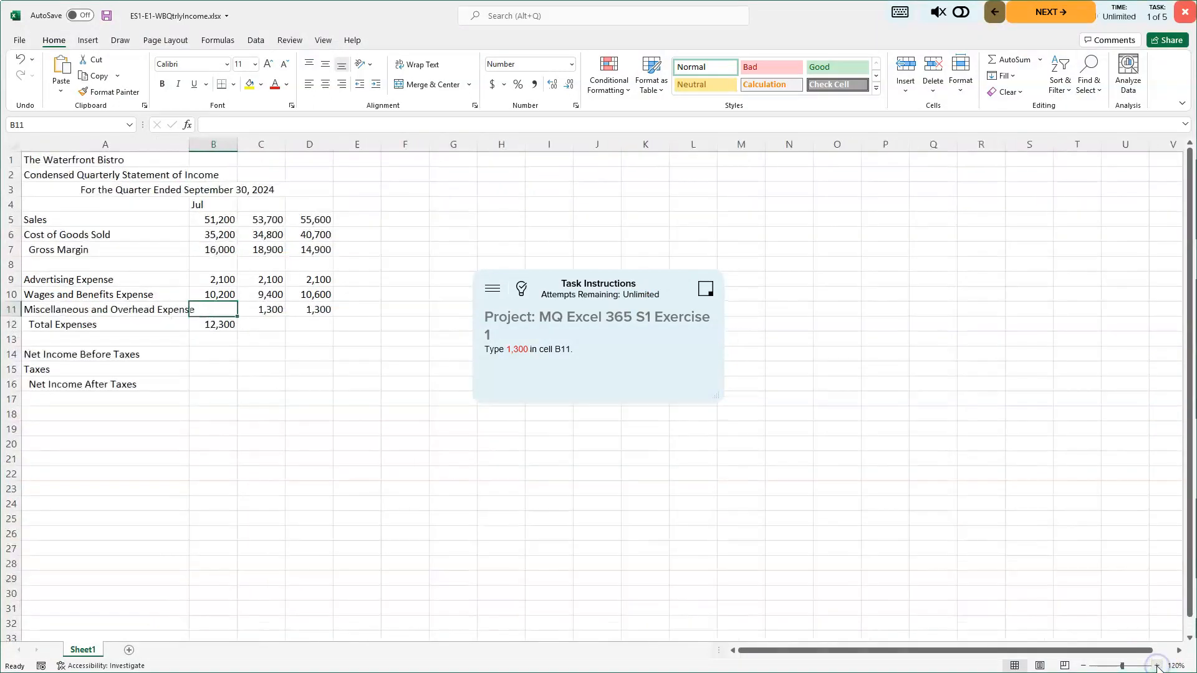
left_click(1157, 666)
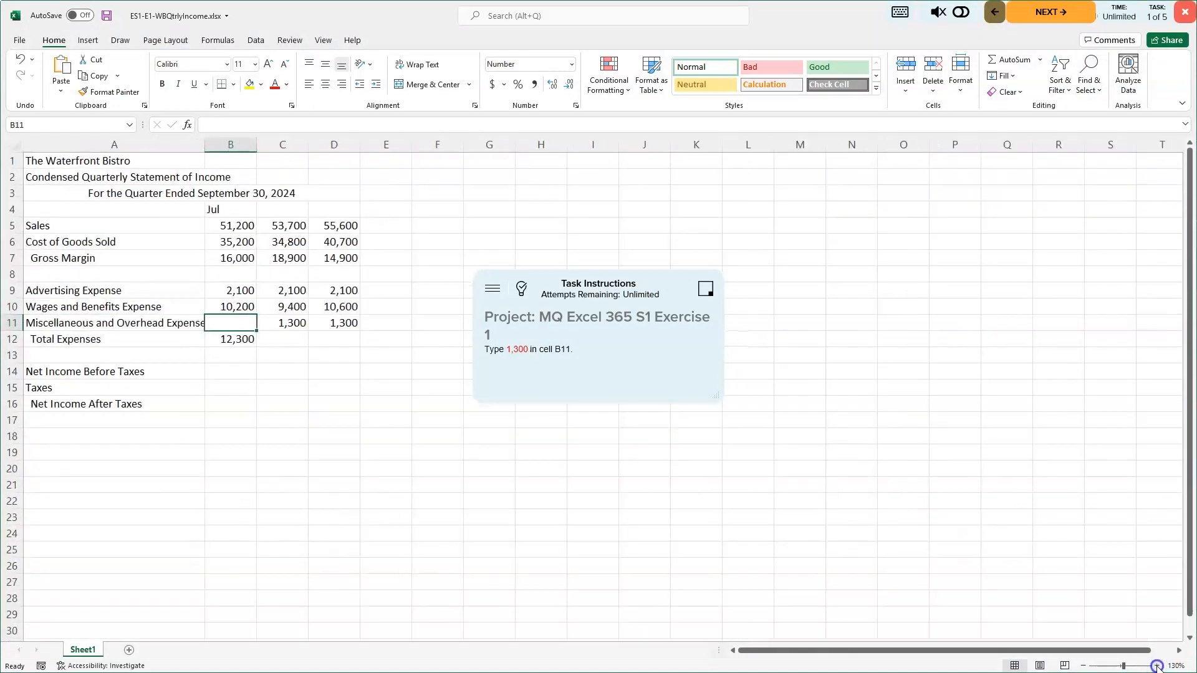
left_click(1157, 666)
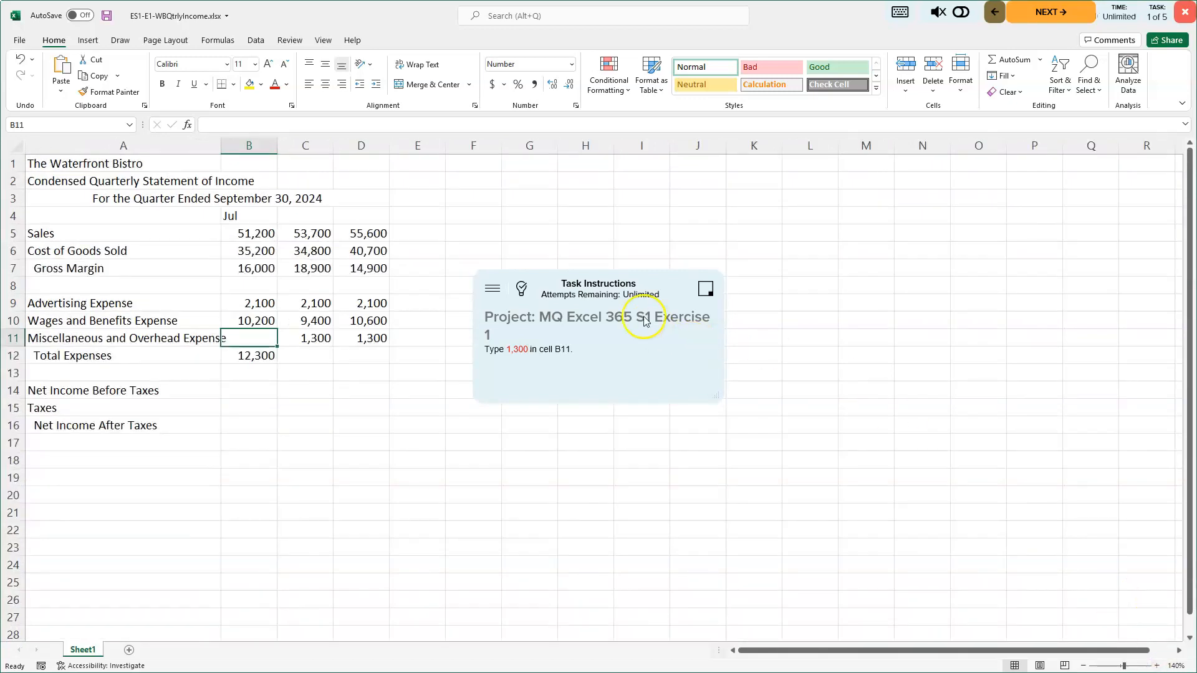
left_click_drag(629, 293, 944, 232)
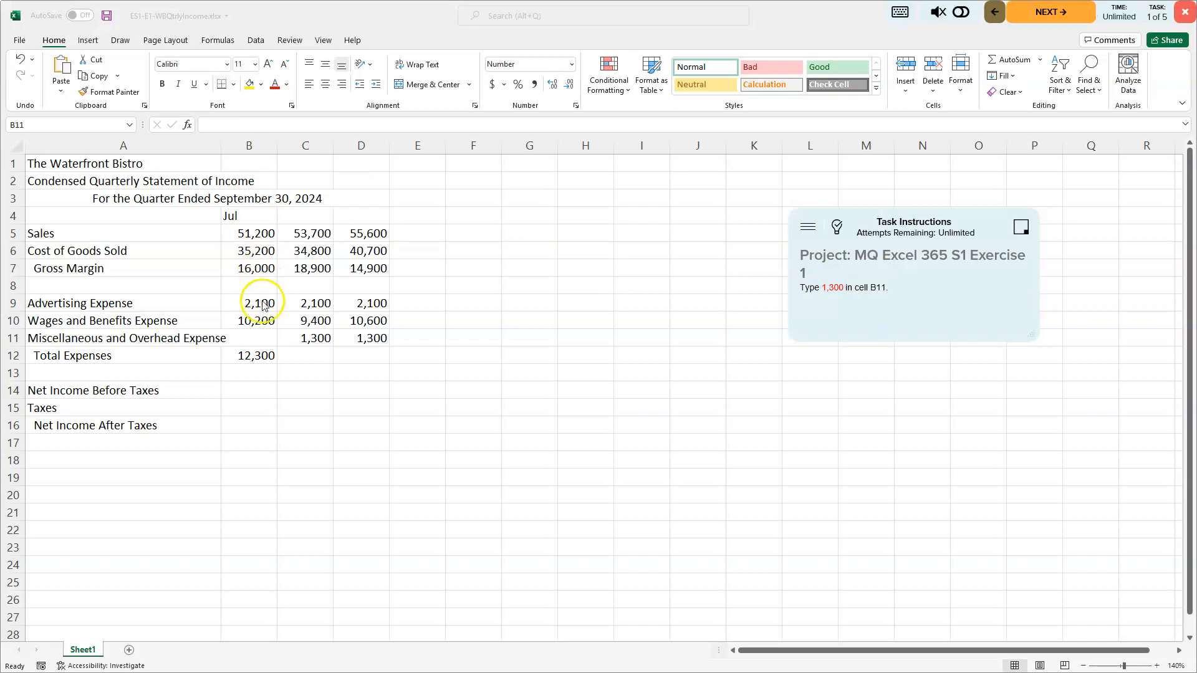
Step: Enter 1300 in cell B11 for the July miscellaneous and overhead expense, and save the workbook
left_click(260, 340)
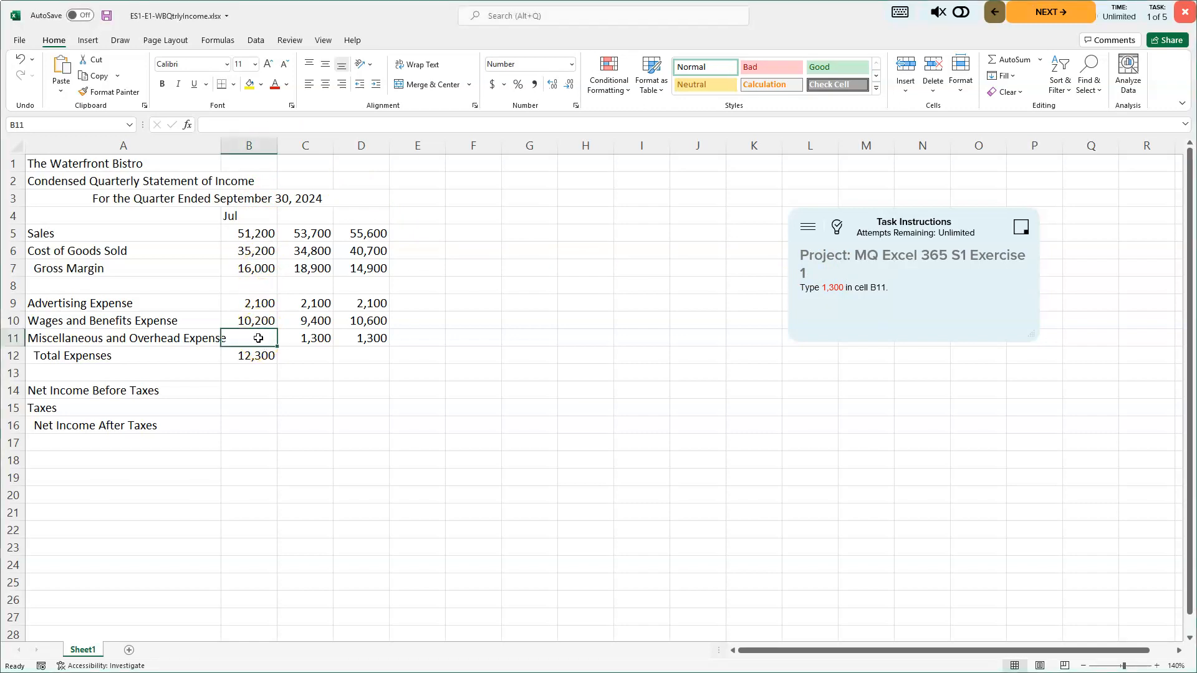
type("1300")
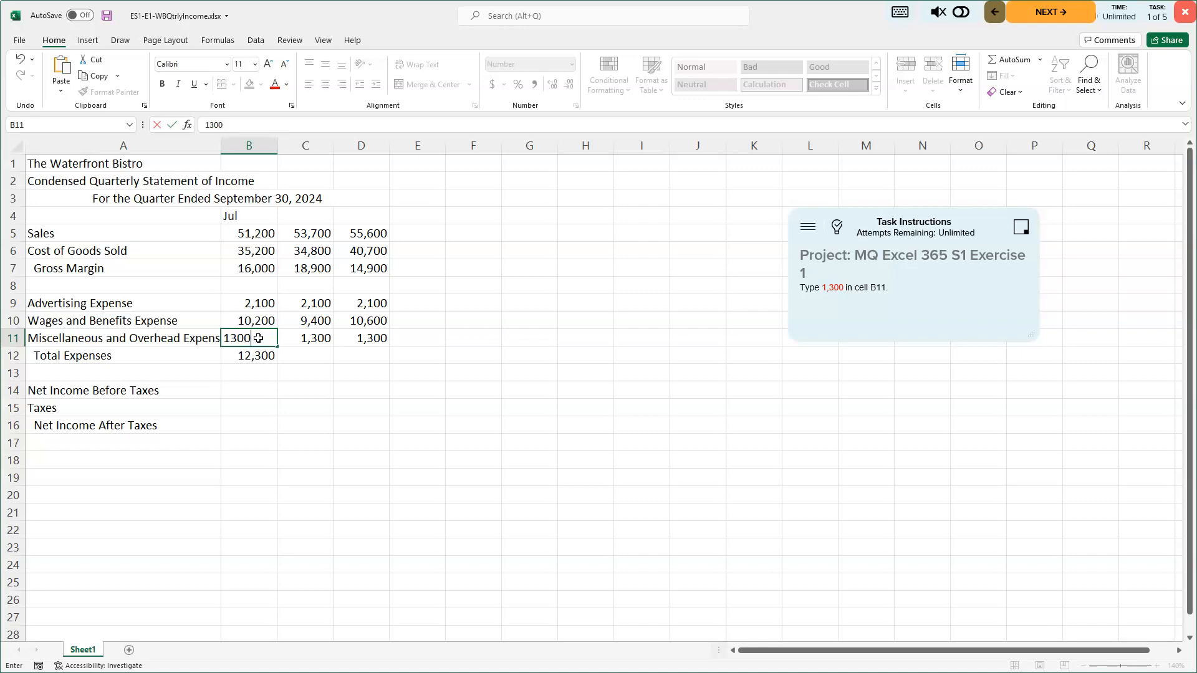
left_click(174, 127)
left_click(173, 126)
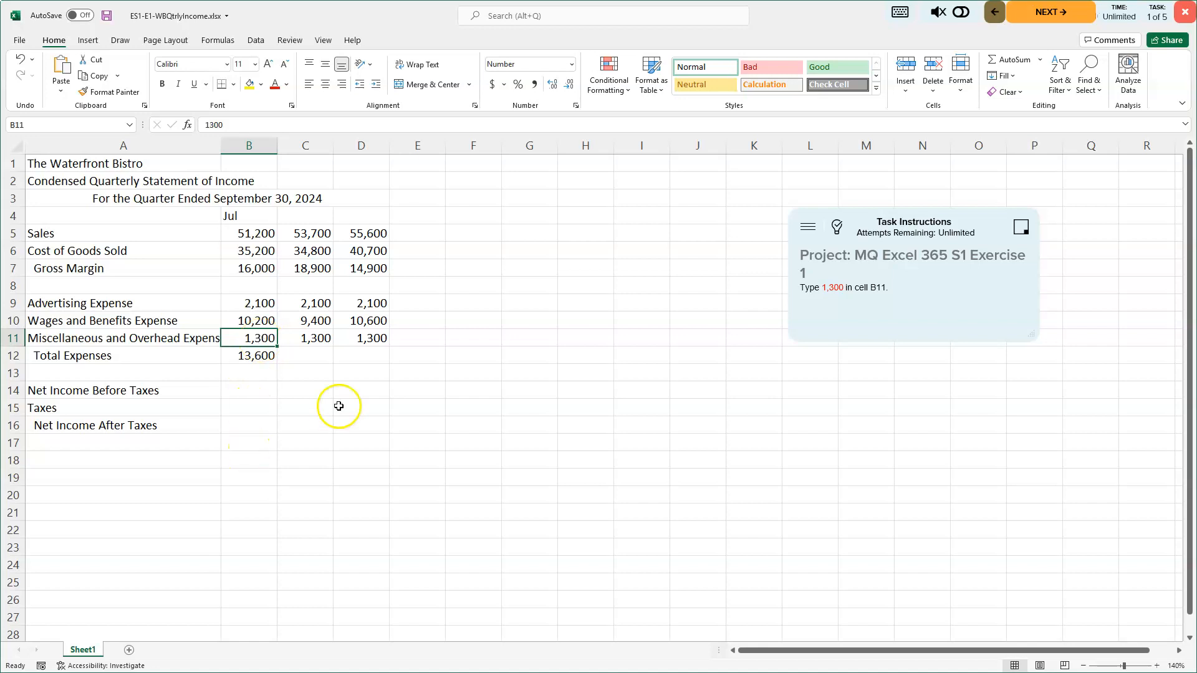
key("Return")
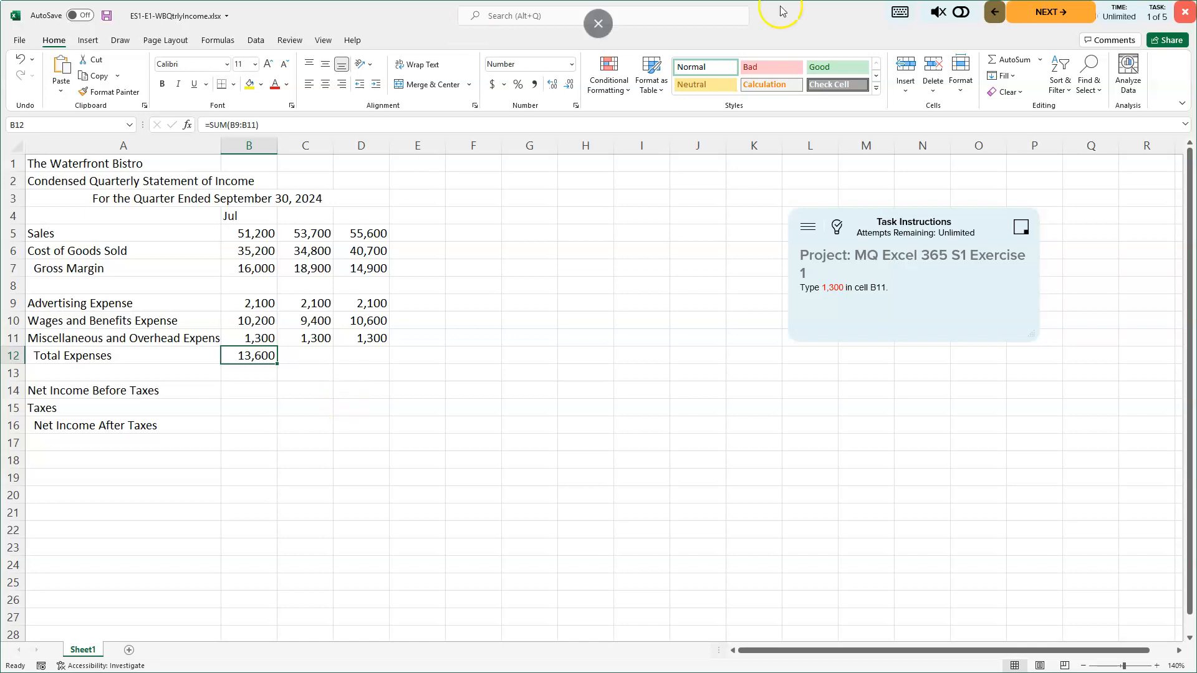
left_click(107, 14)
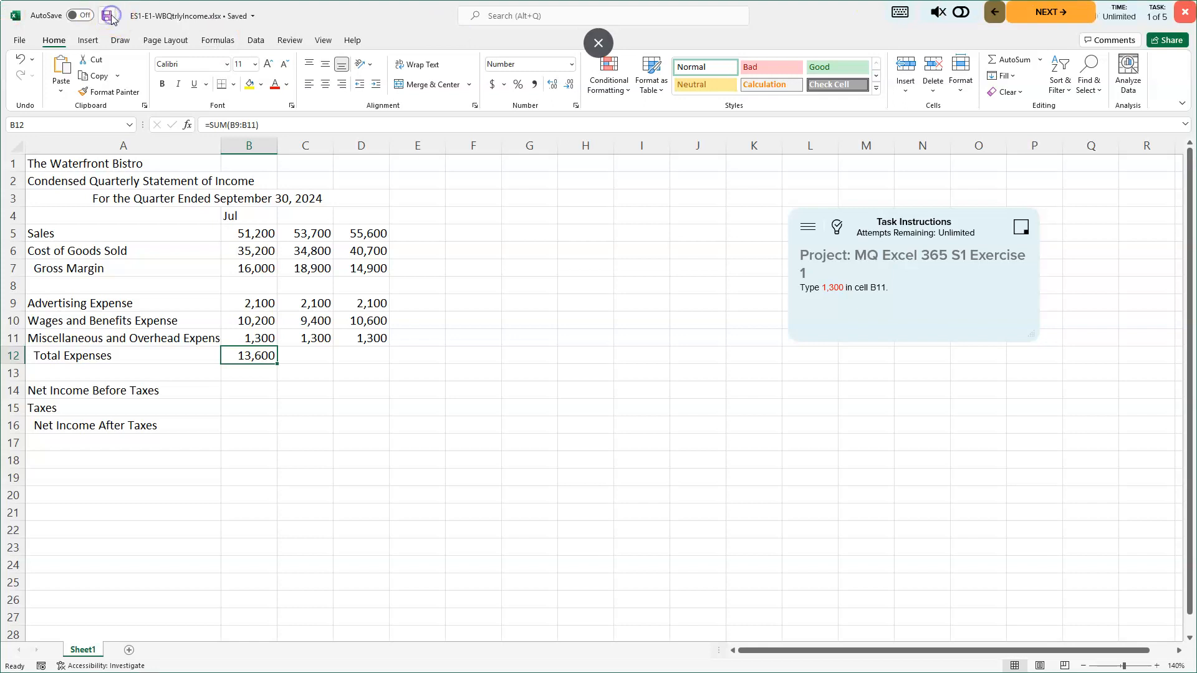
Step: Advance to the second task on sequential month labels and open its answer key
left_click(1045, 14)
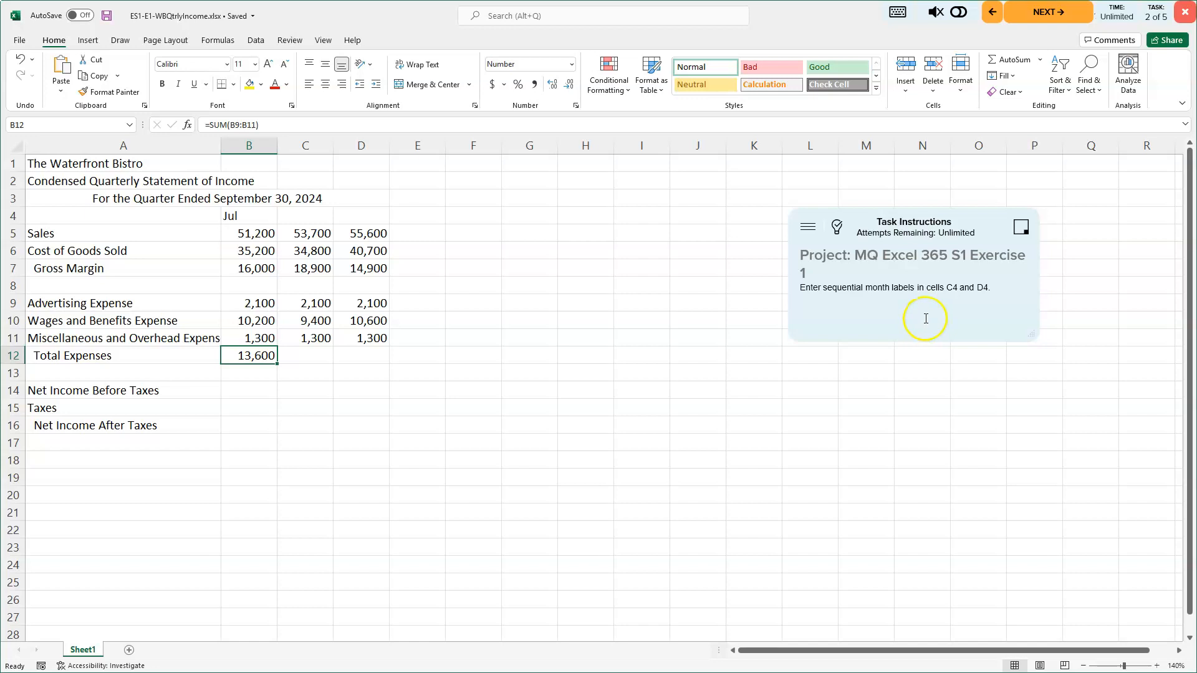
left_click_drag(947, 287, 987, 286)
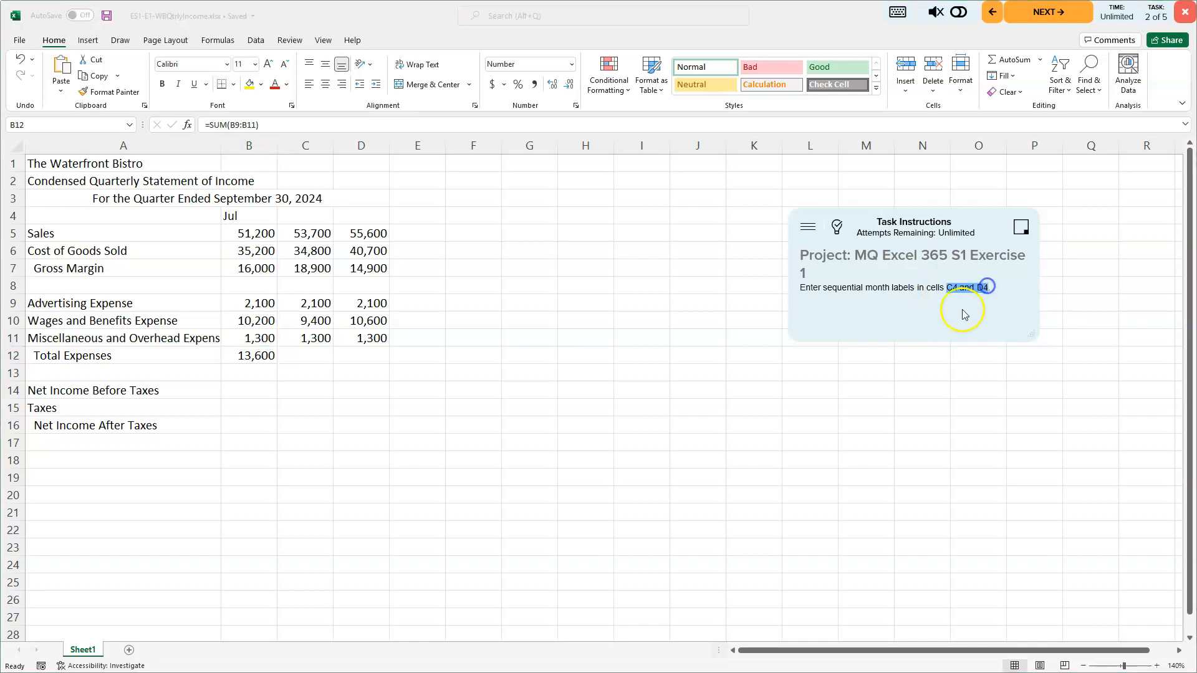
left_click(836, 229)
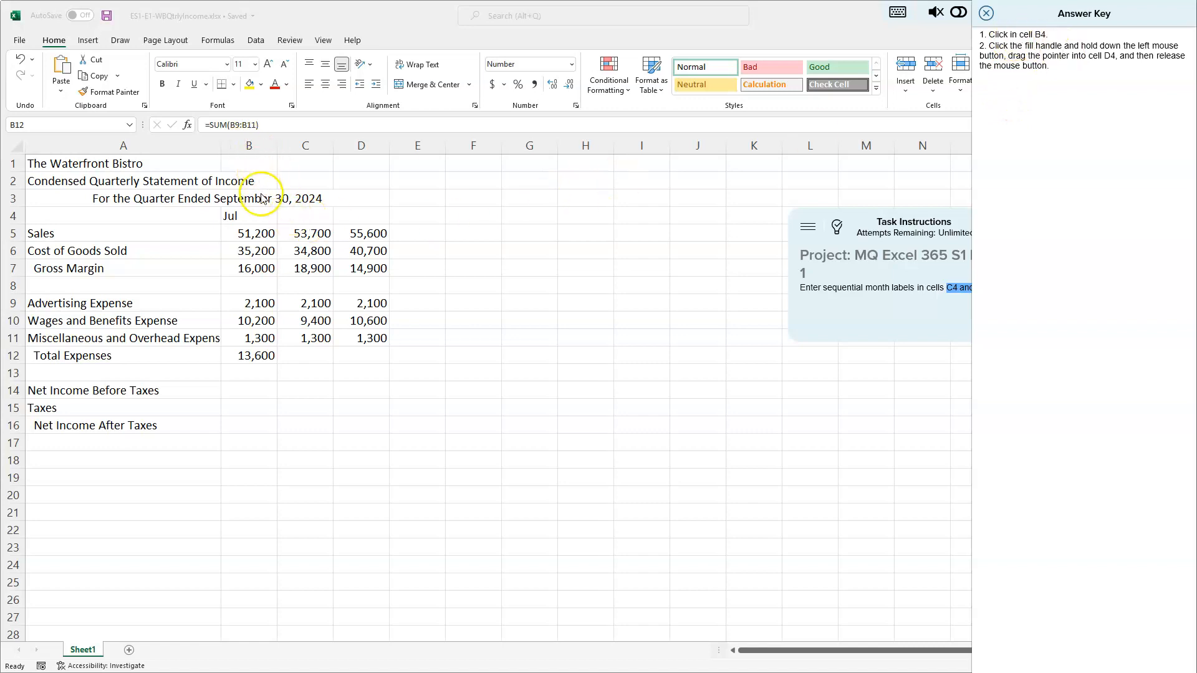
Step: Fill the month series from Jul in cell B4 across to D4, producing Aug and Sep
left_click(259, 218)
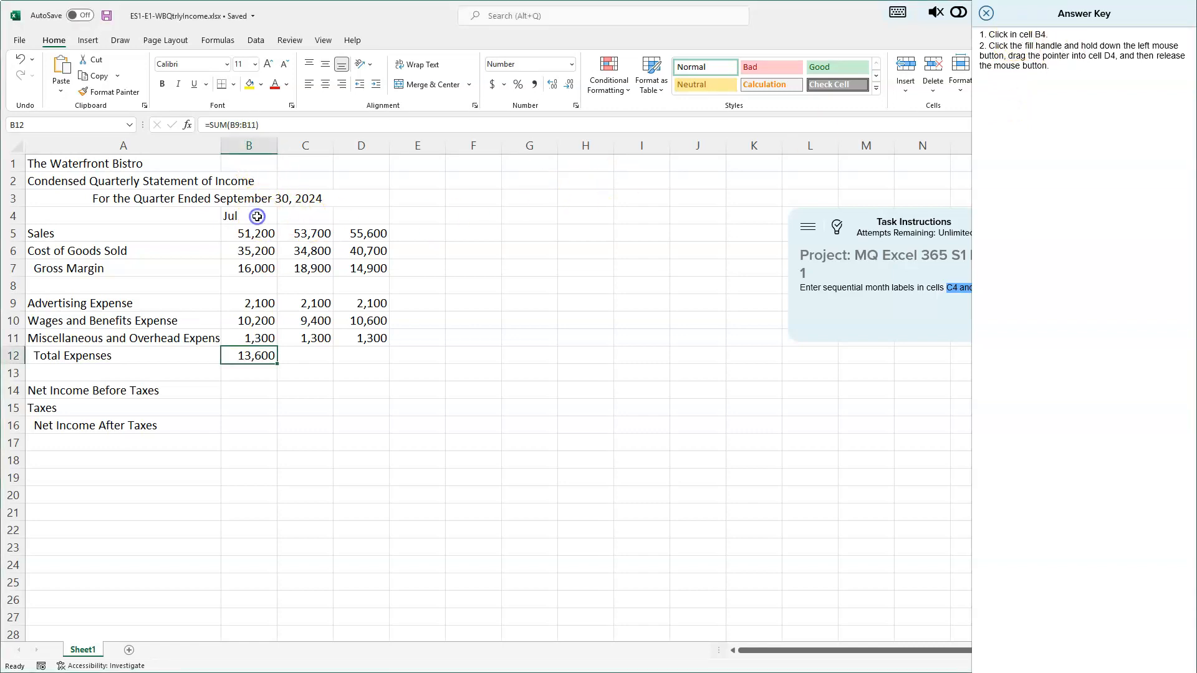
left_click(258, 216)
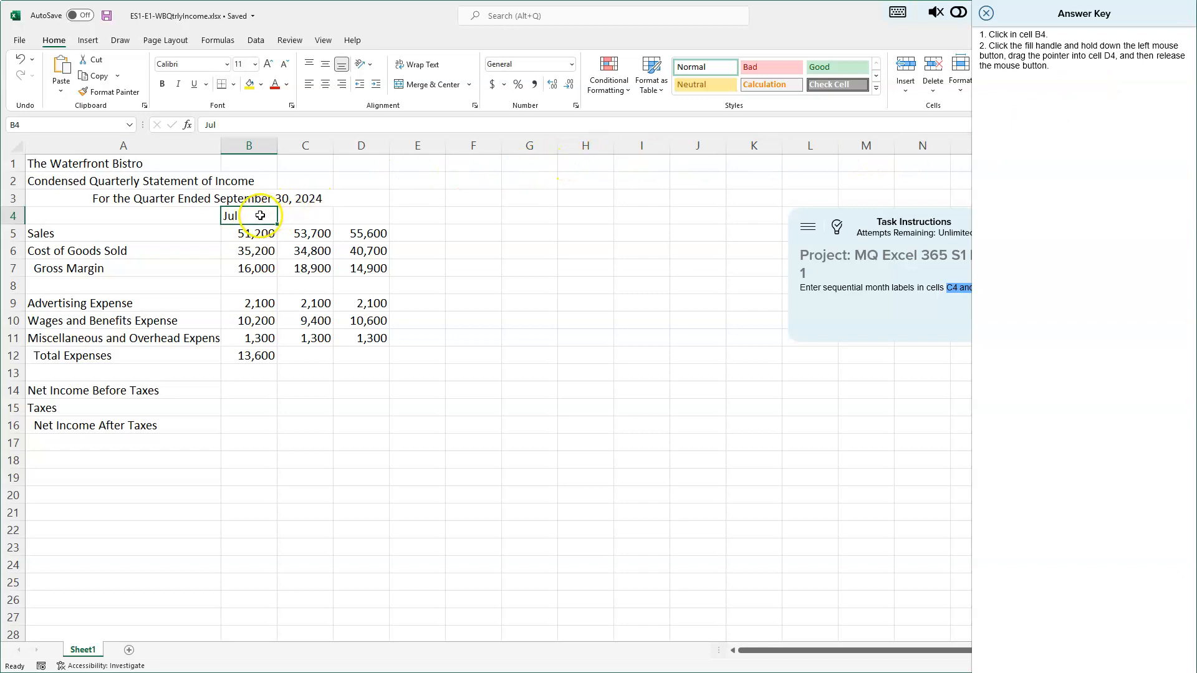
mouse_move(277, 223)
left_mouse_down()
mouse_move(362, 222)
mouse_move(262, 218)
left_mouse_up()
left_click_drag(276, 225, 389, 222)
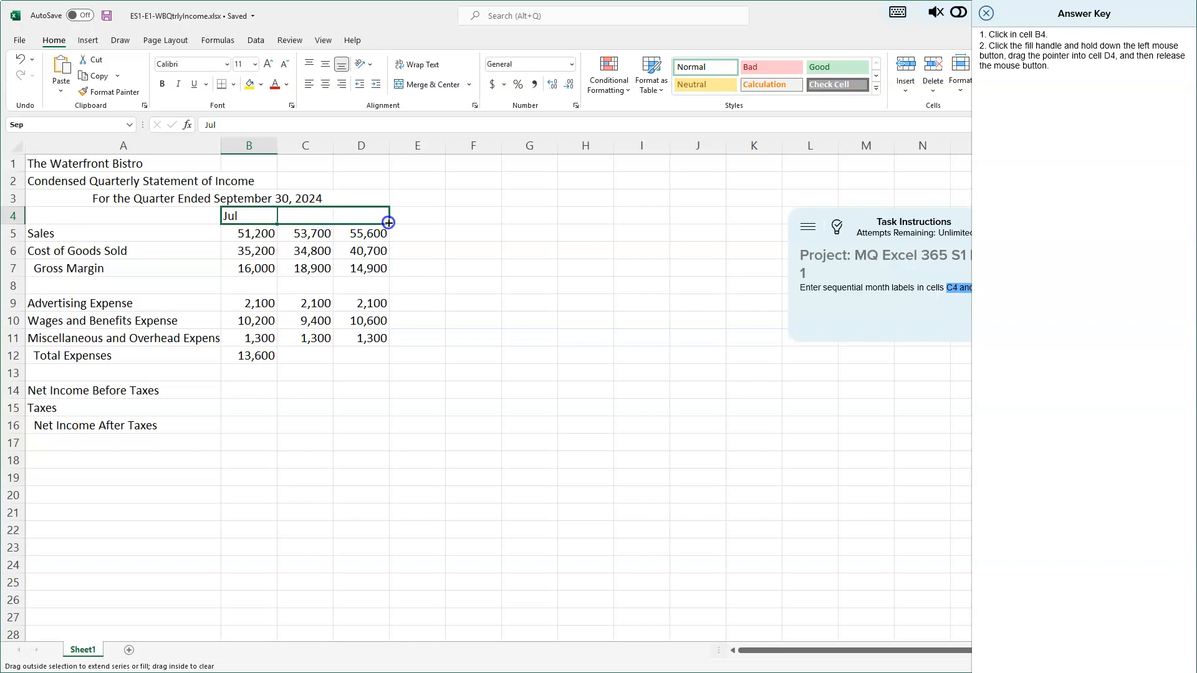
left_click_drag(388, 222, 388, 222)
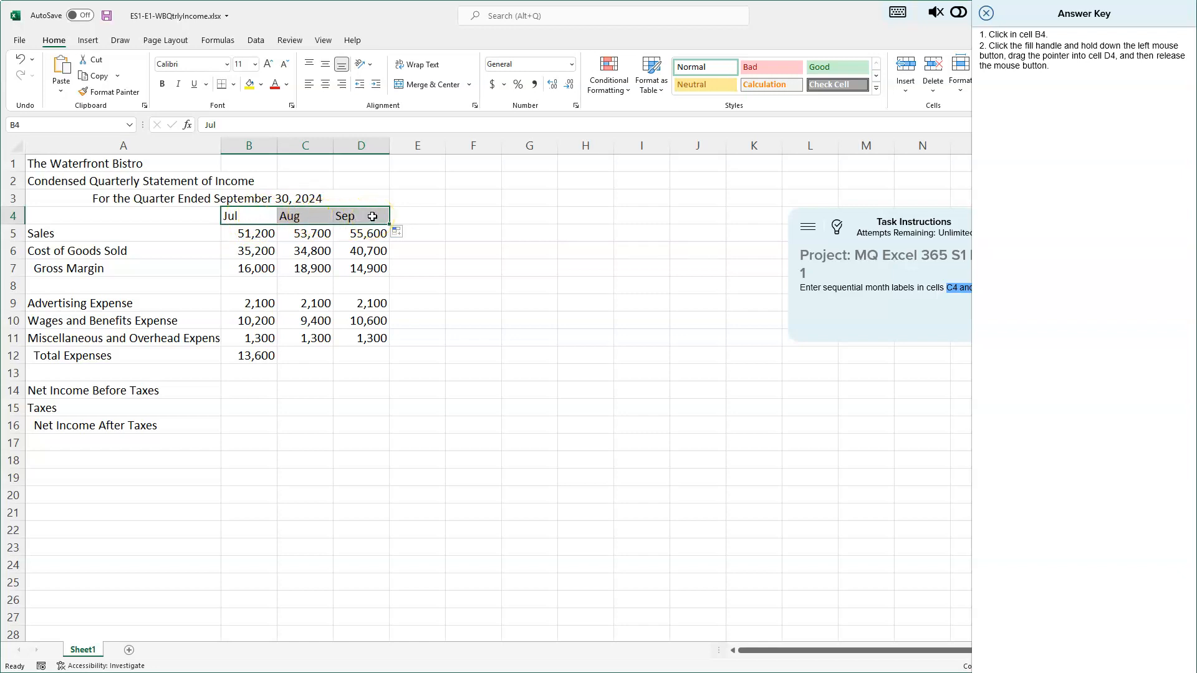
left_click(423, 219)
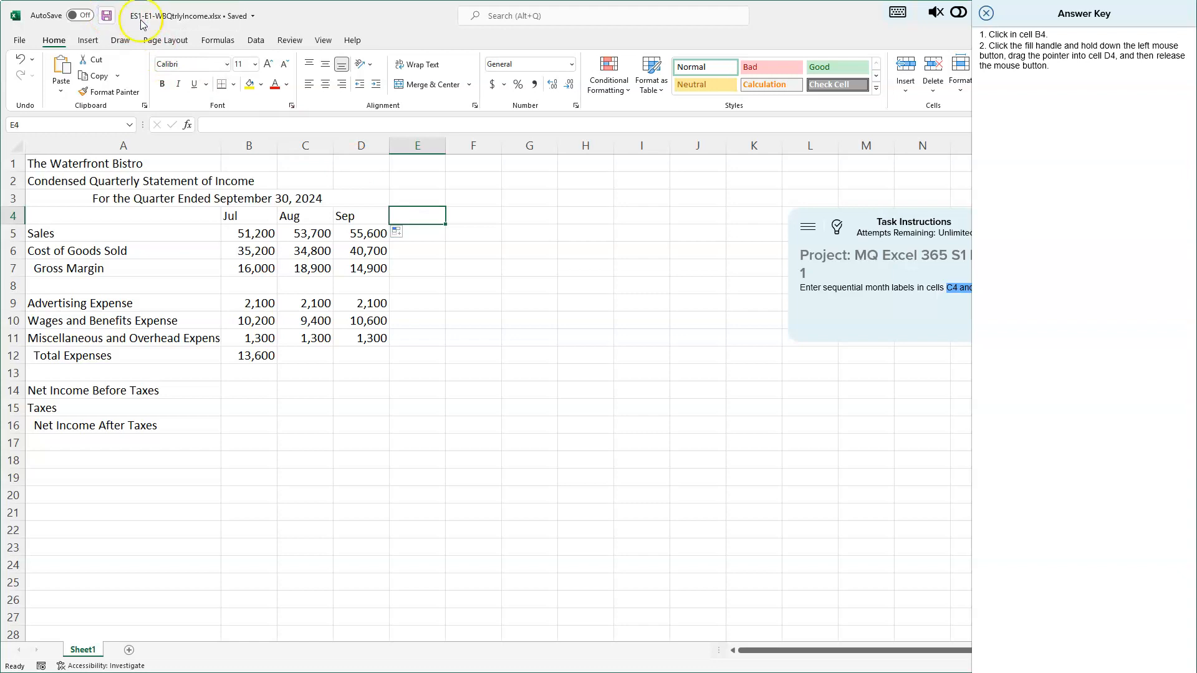
Step: Close the answer key, then advance to the third task on the SUM function and open its hints
left_click(988, 13)
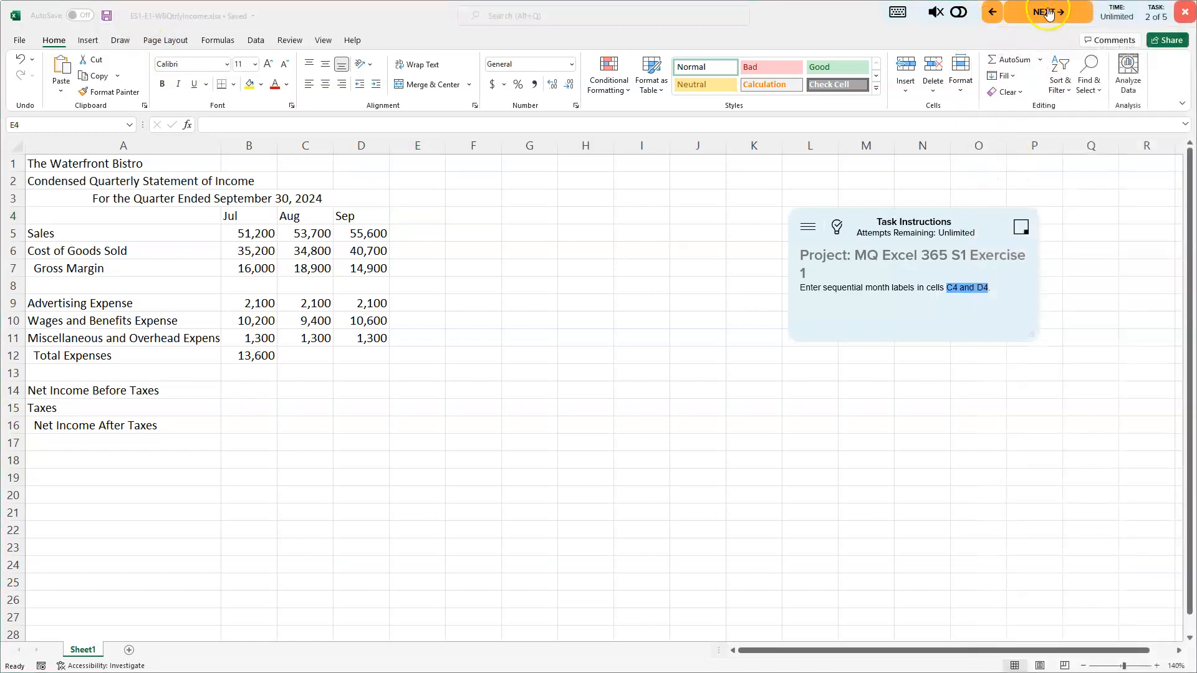
left_click(1048, 12)
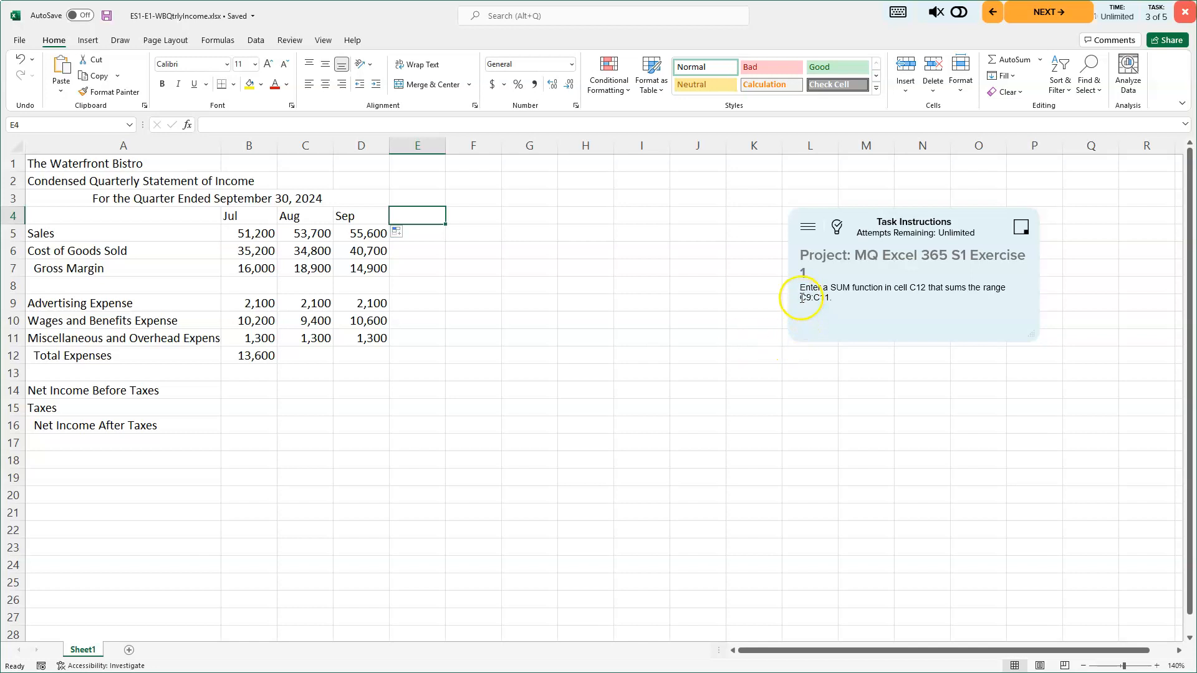
left_click_drag(803, 298, 824, 297)
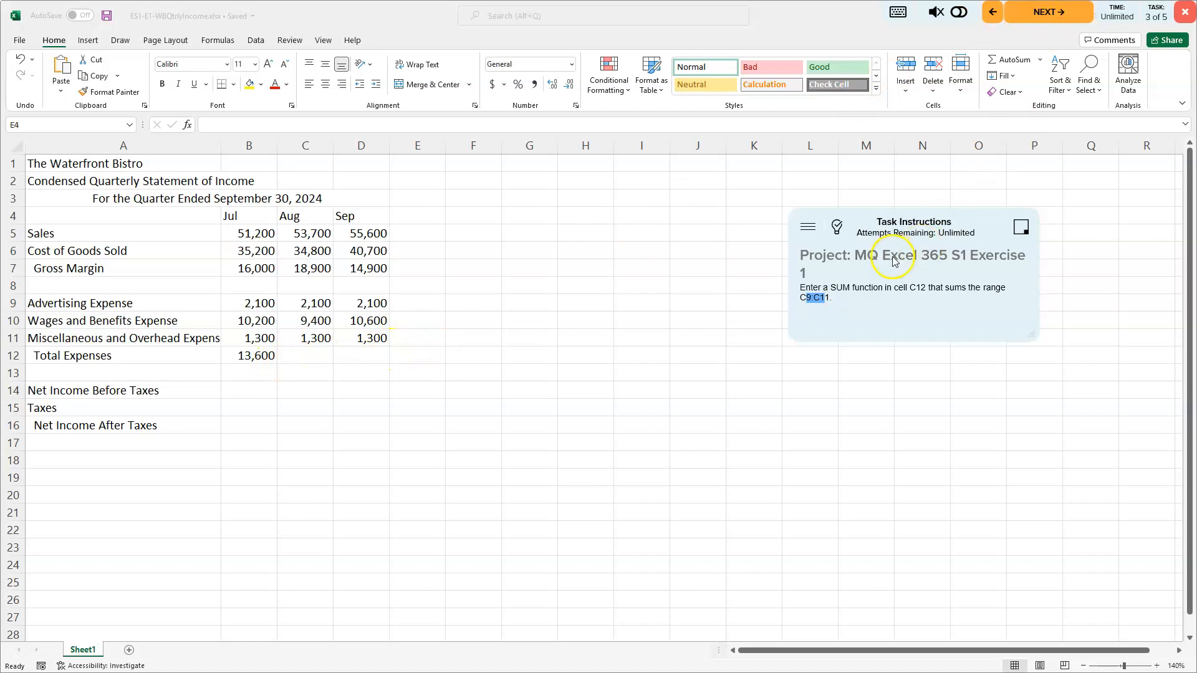
left_click(838, 229)
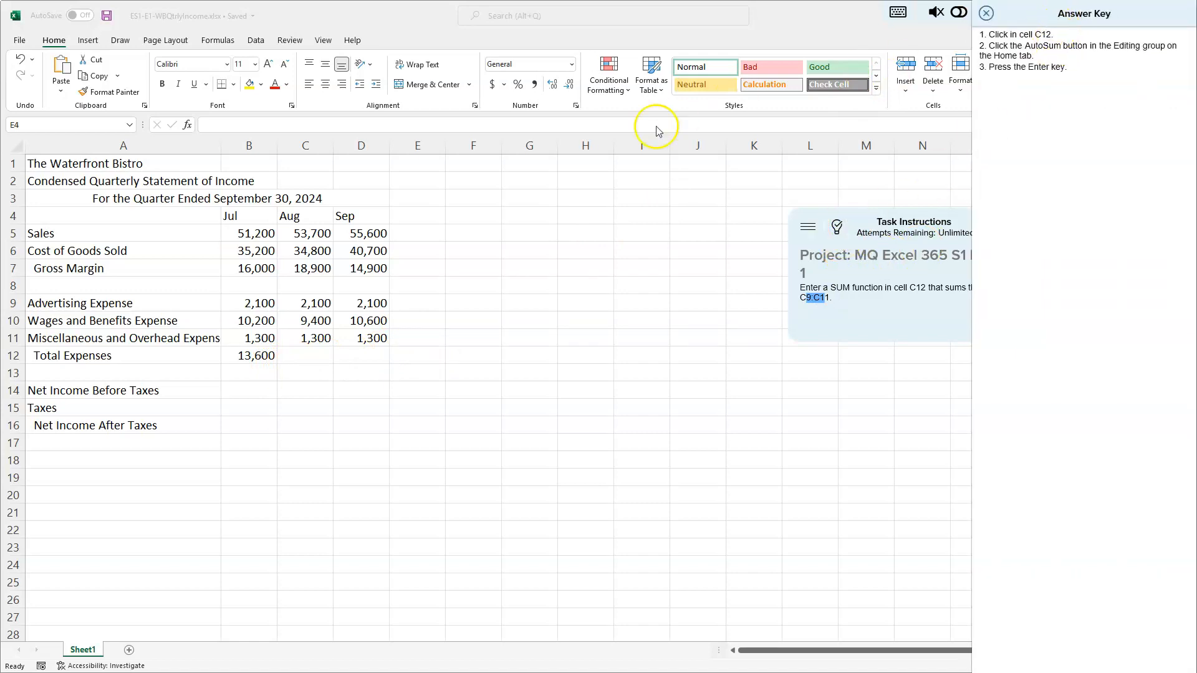
Step: Select cell C12 and move the answer key to the opposite side of the worksheet, clear of the AutoSum command
left_click(312, 359)
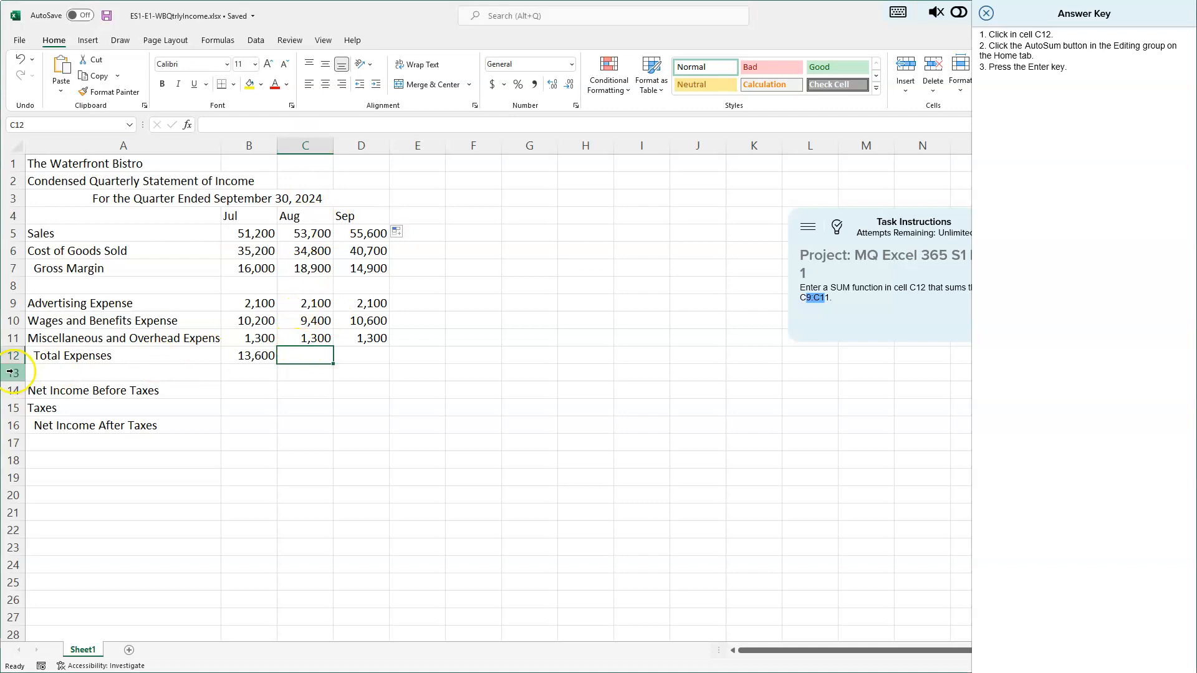
left_click(18, 124)
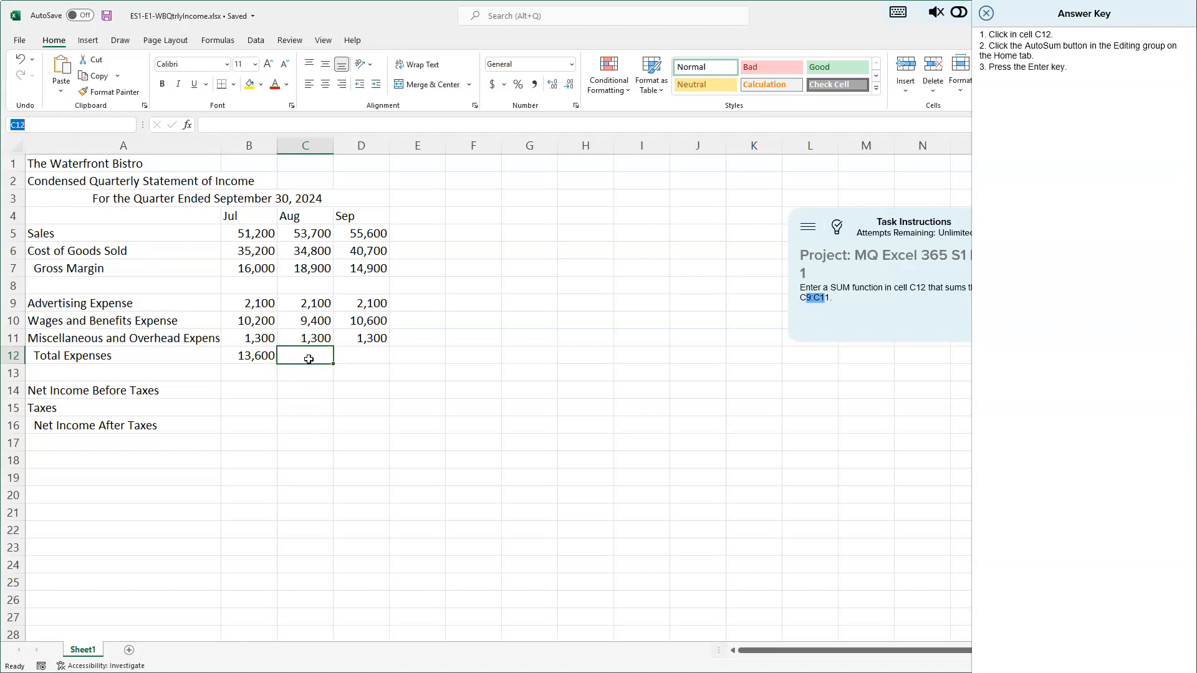
left_click(61, 47)
left_click_drag(909, 108, 649, 63)
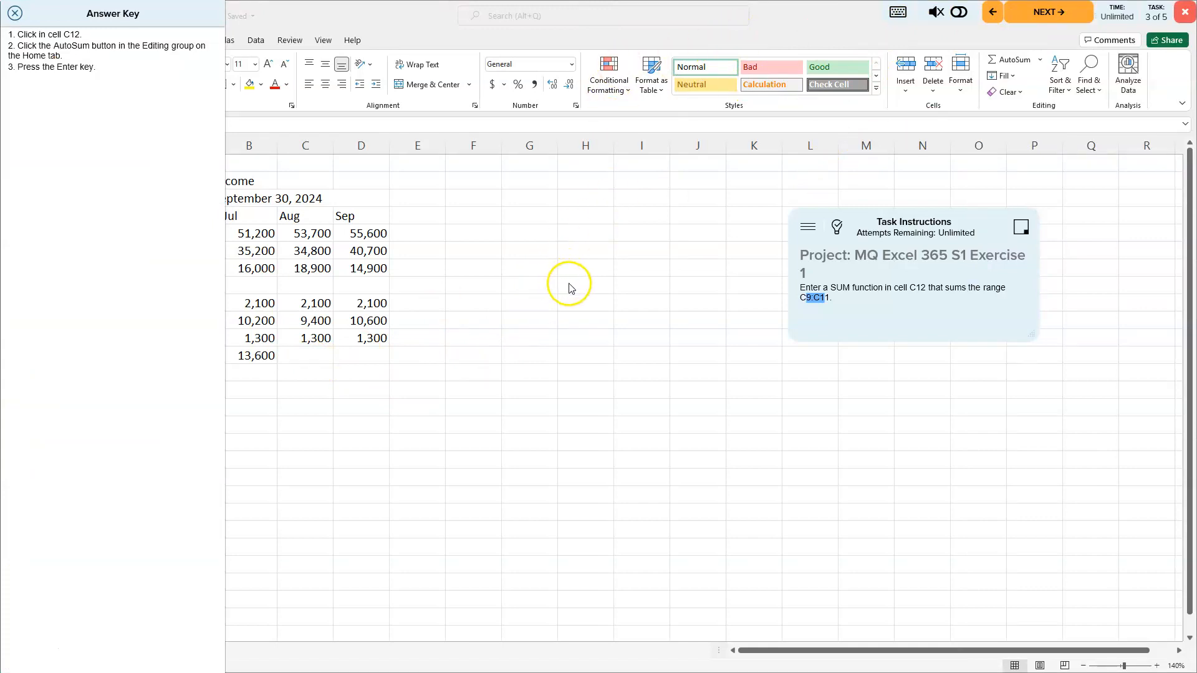
Step: Enter a SUM function in cell C12 that totals the August expenses in C9:C11, using AutoSum
left_click(318, 359)
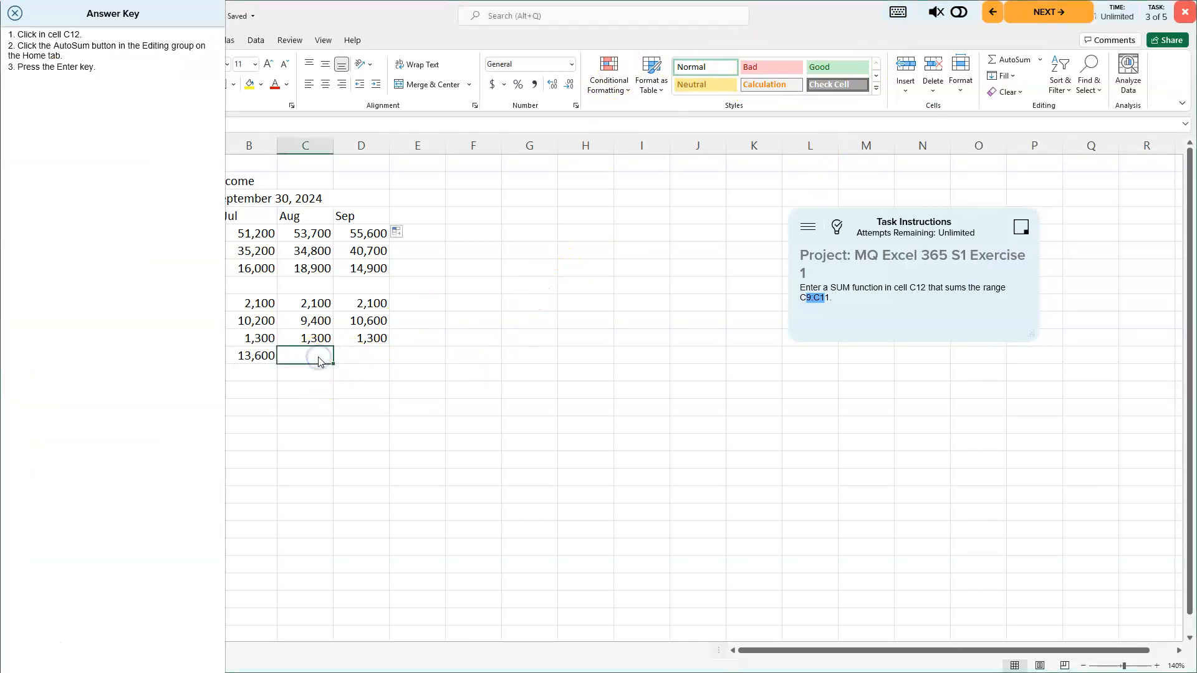
left_click(1017, 61)
left_click(1016, 60)
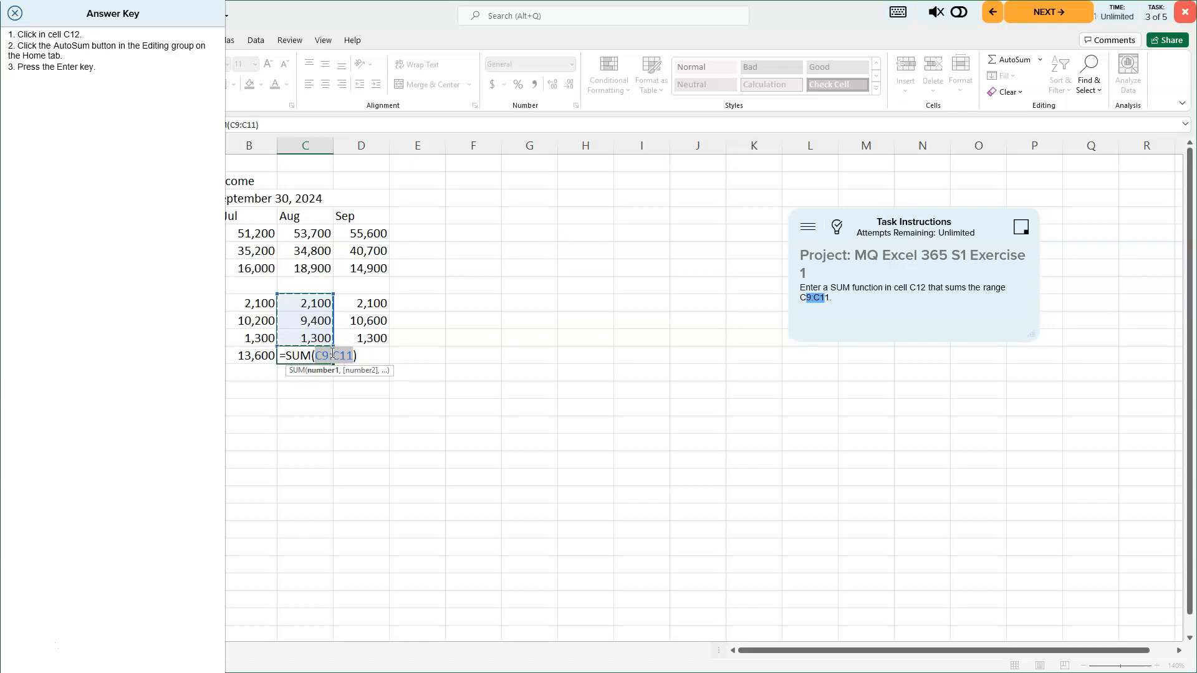
key("Return")
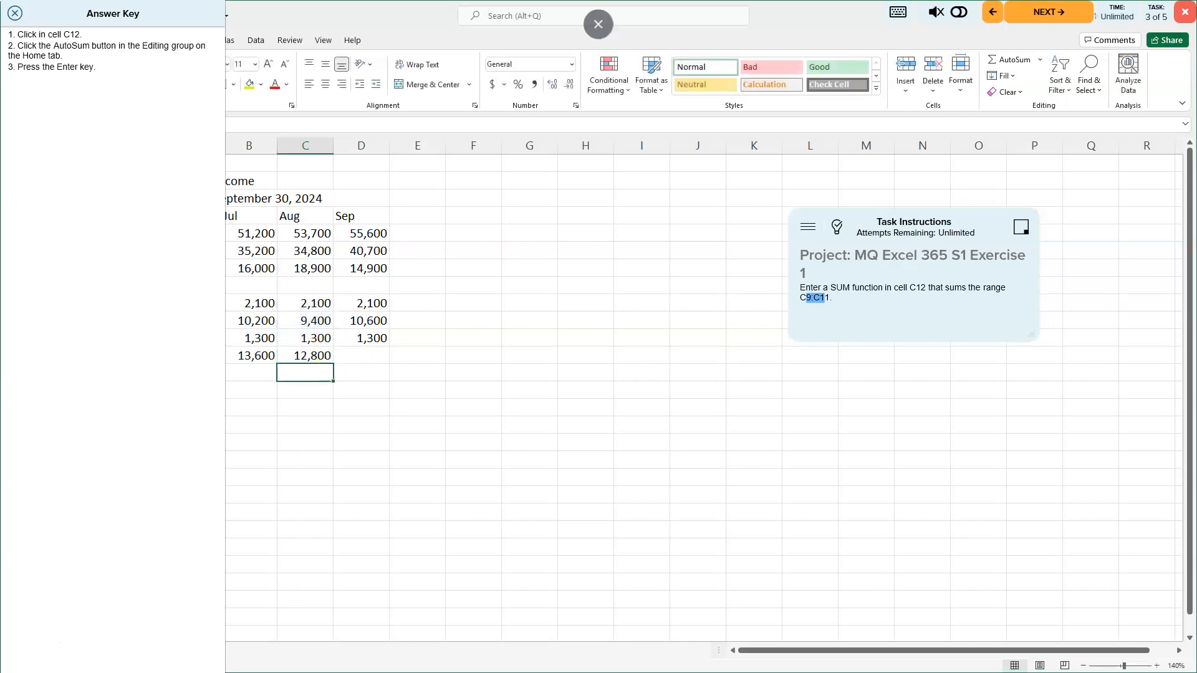
Step: Close the answer key and save the workbook before advancing to the fourth task on copying a formula
left_click(16, 13)
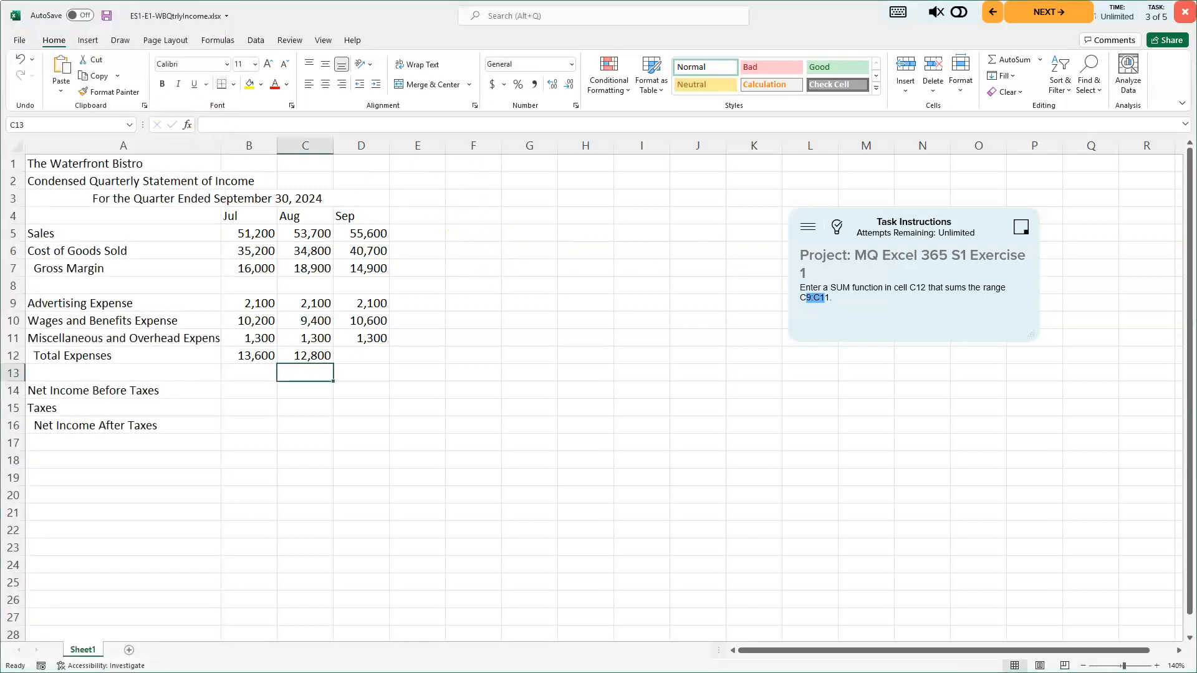
left_click(108, 19)
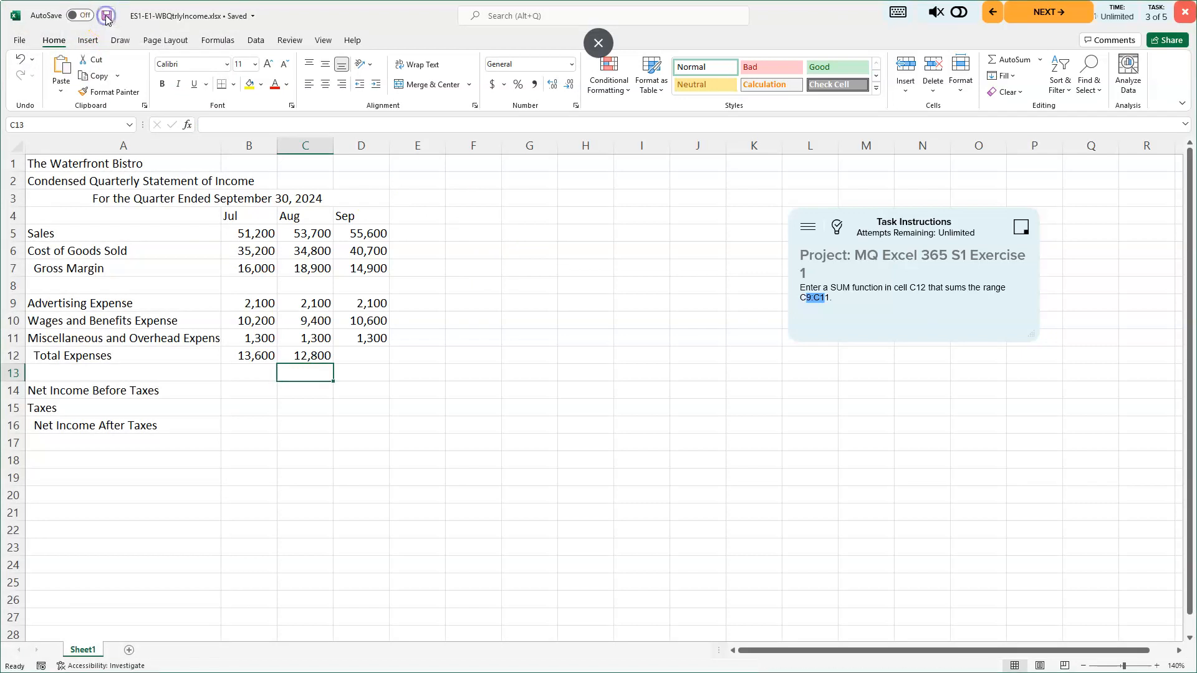
left_click(1047, 17)
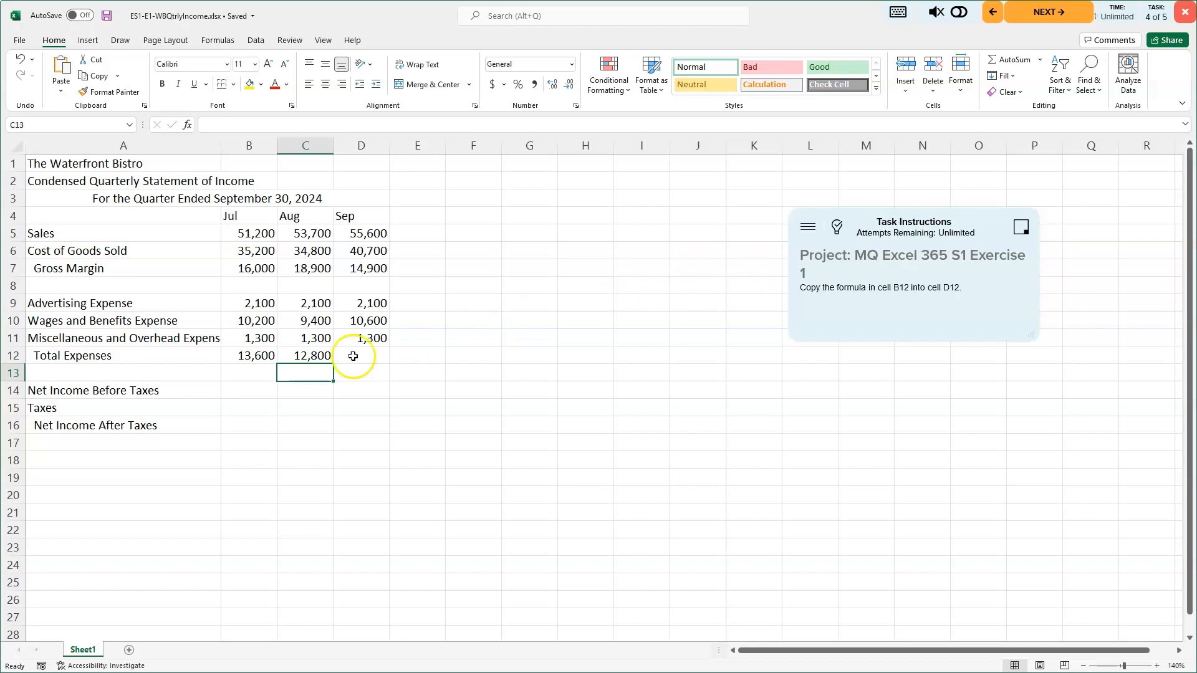
Step: Open the formula in cell B12 to examine the range that it sums
left_click(253, 356)
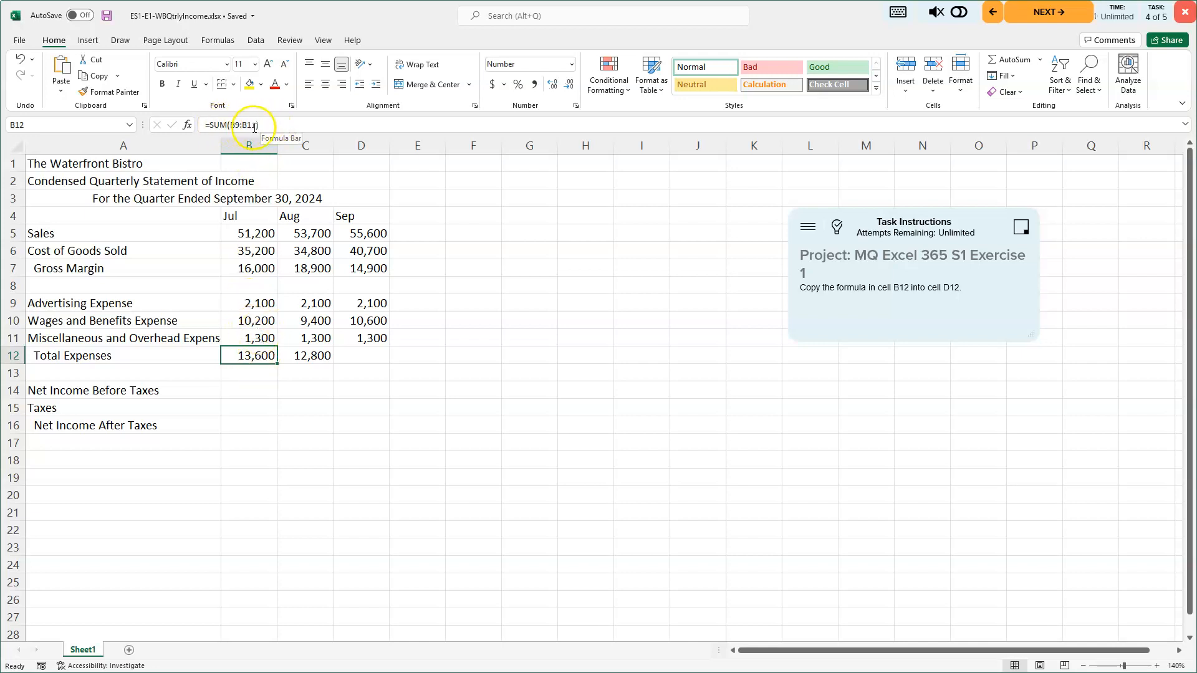
double_click(235, 356)
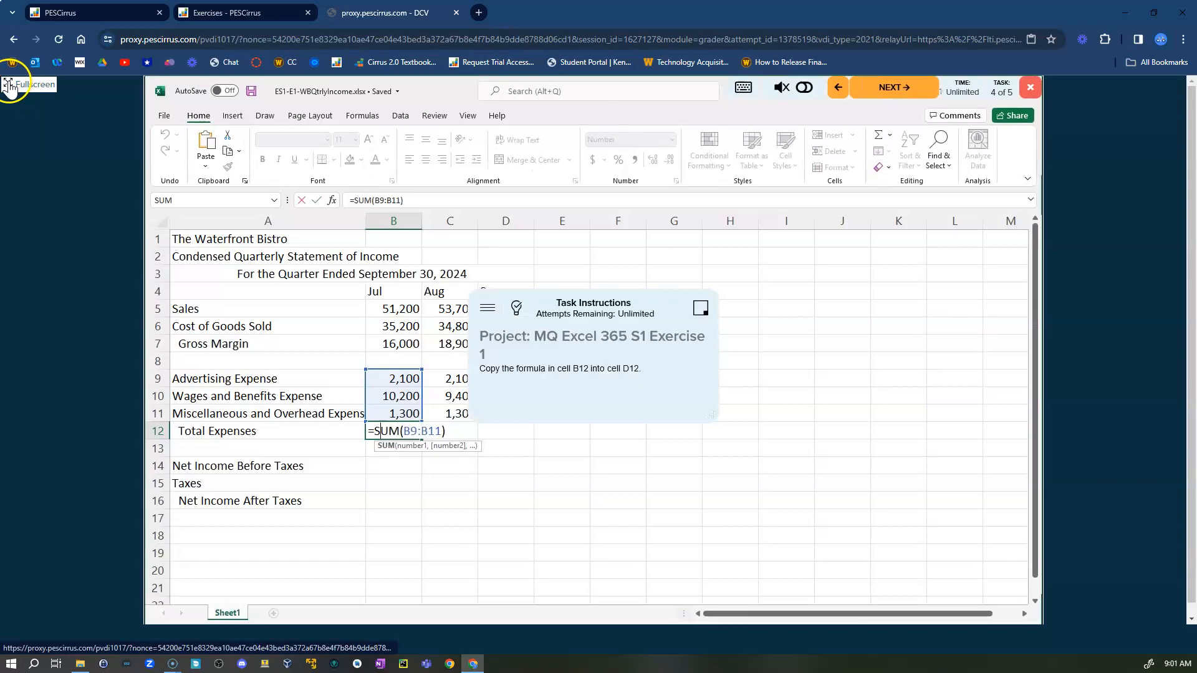
Step: Return the exercise to full screen, leave cell B12 and move the task instructions clear of the worksheet data
left_click(9, 86)
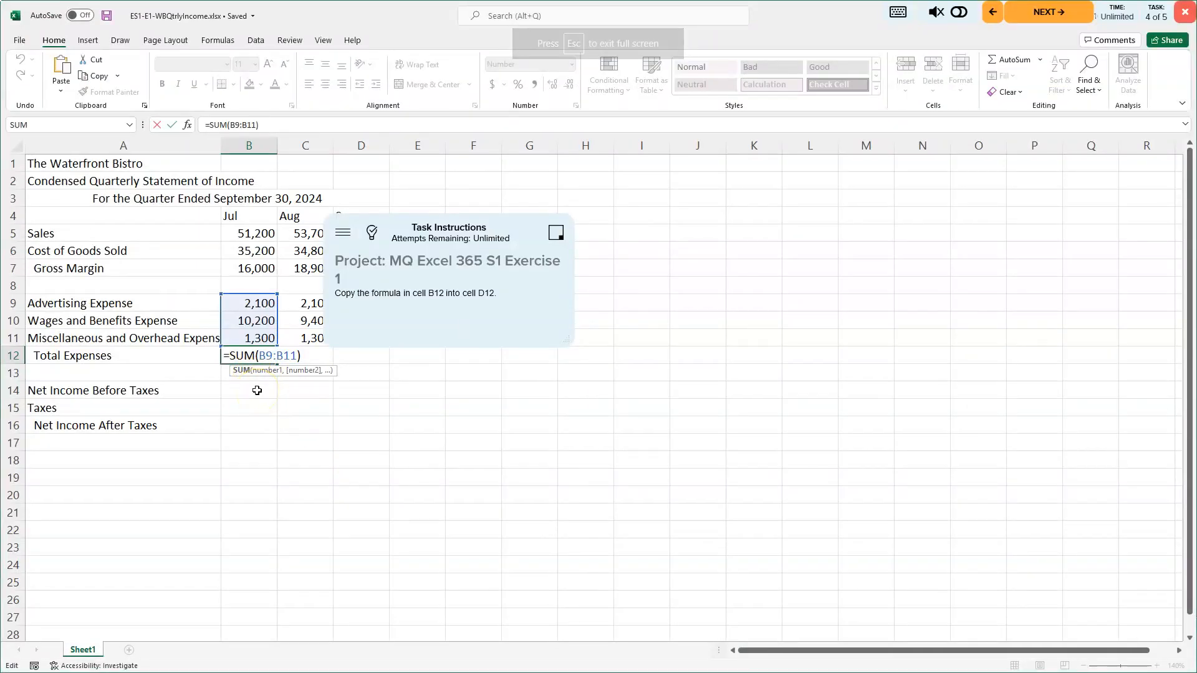
left_click(257, 390)
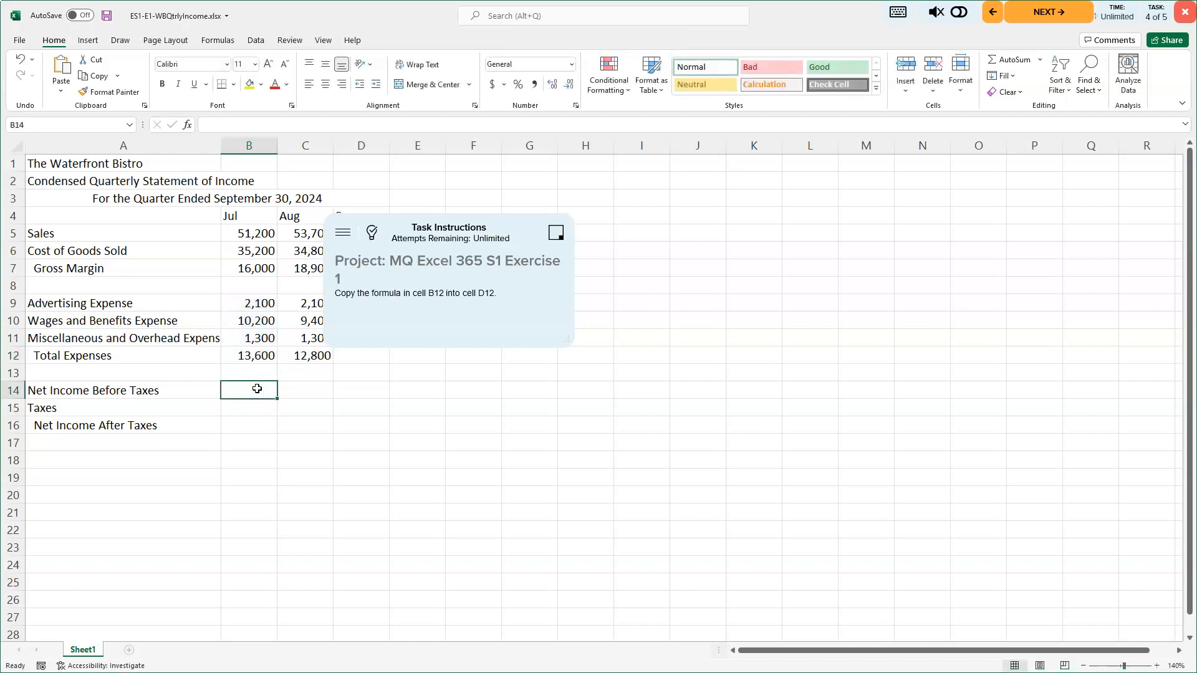
left_click_drag(447, 225, 948, 225)
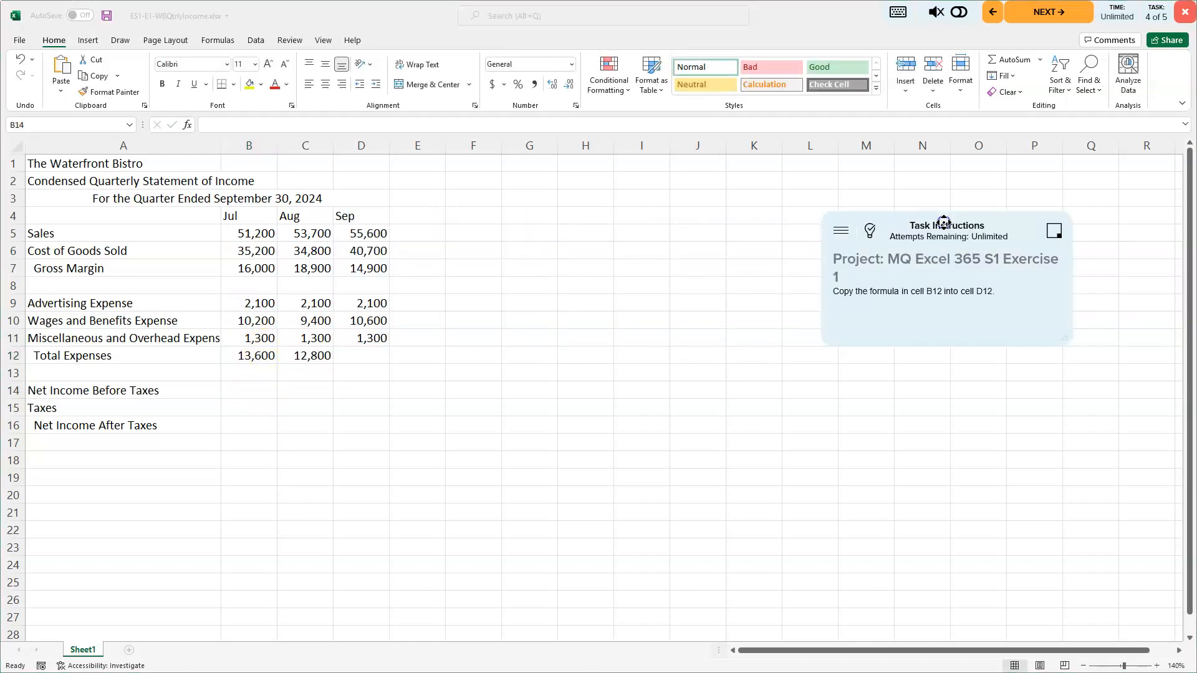
Step: Copy the total expenses formula from cell B12 into cell D12
left_click(244, 355)
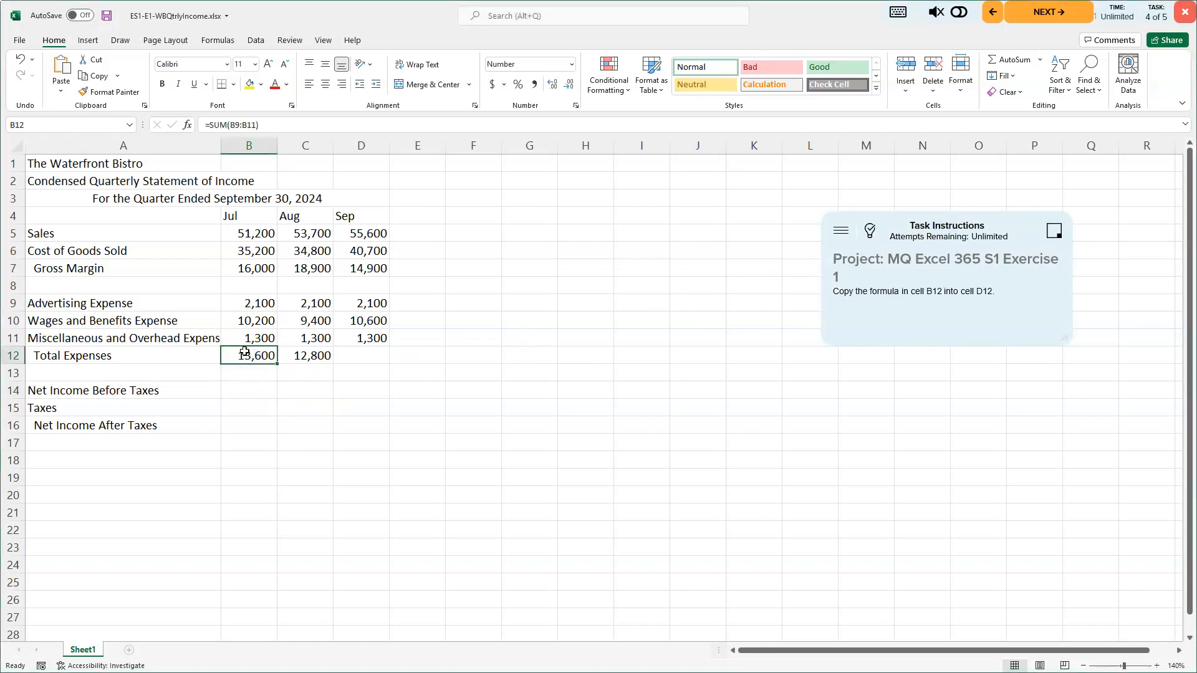
left_click(96, 76)
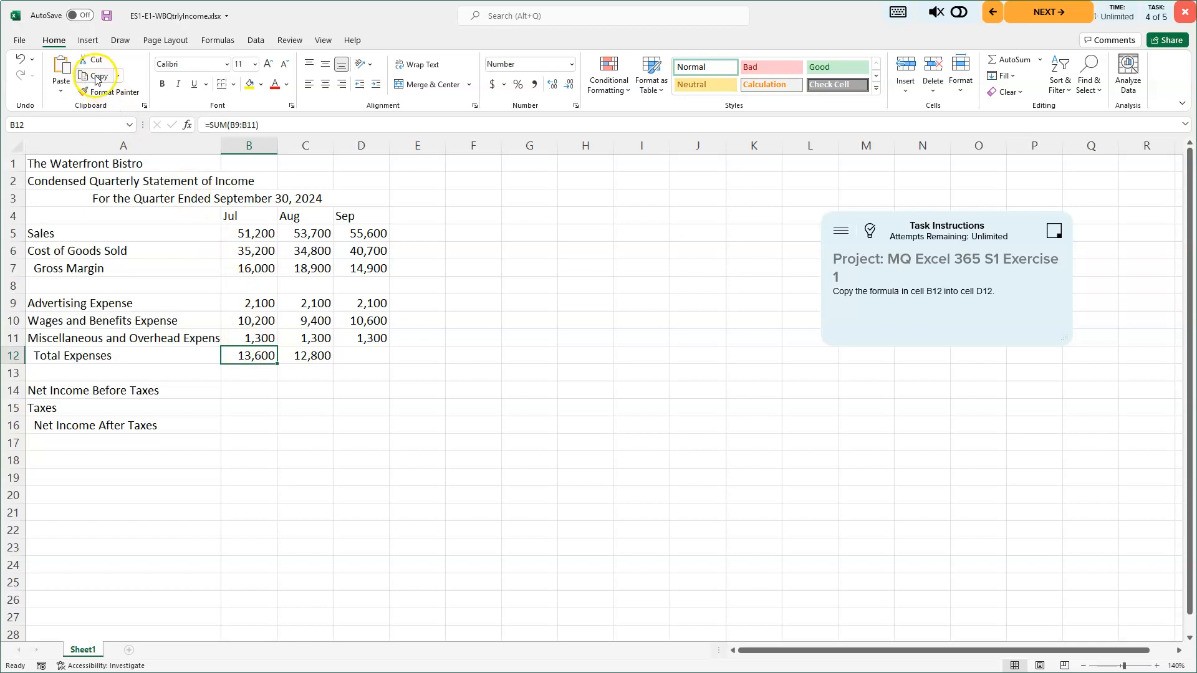
left_click(97, 76)
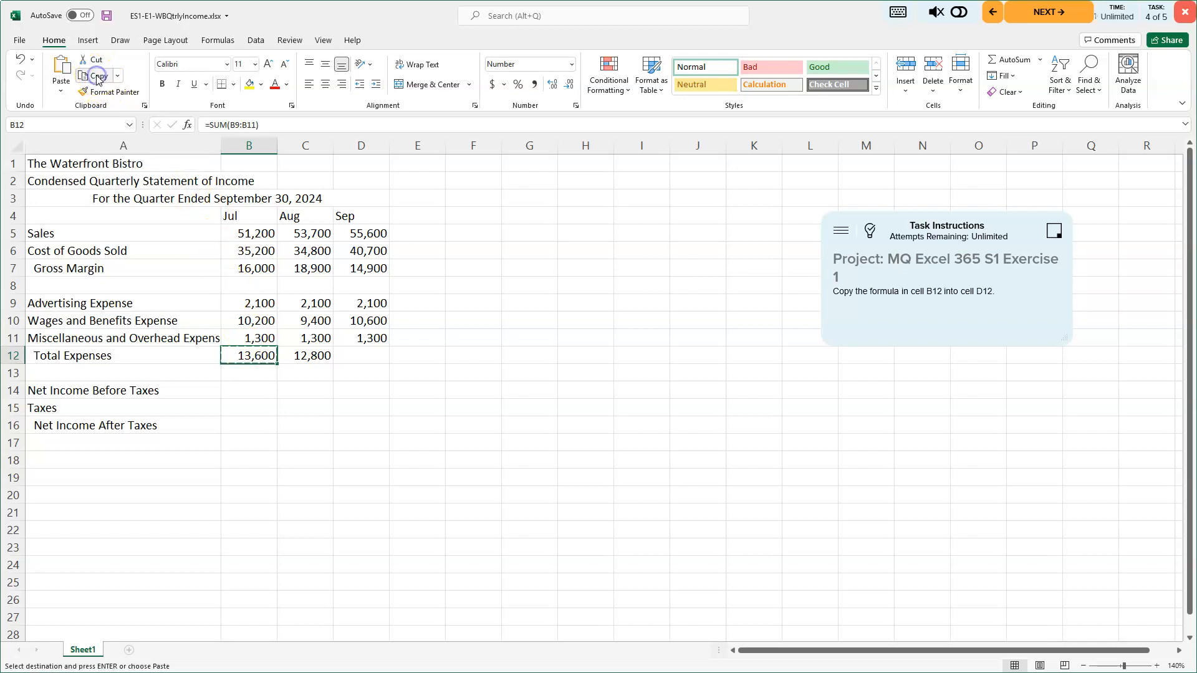
left_click(373, 355)
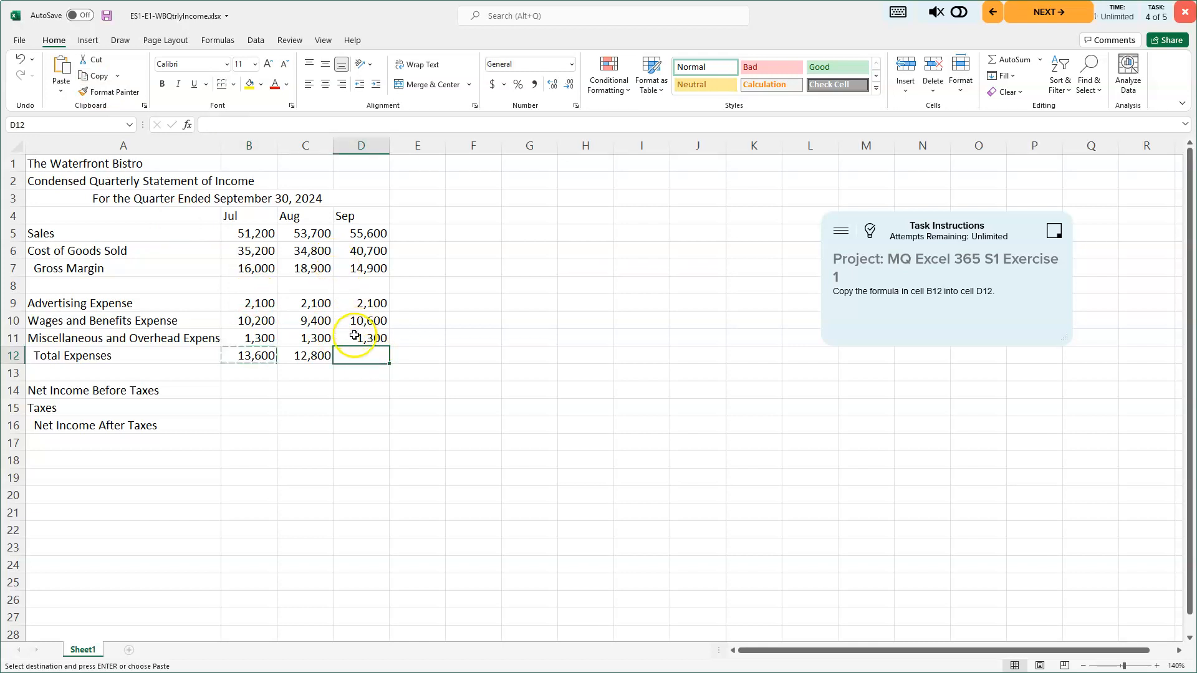
left_click(59, 70)
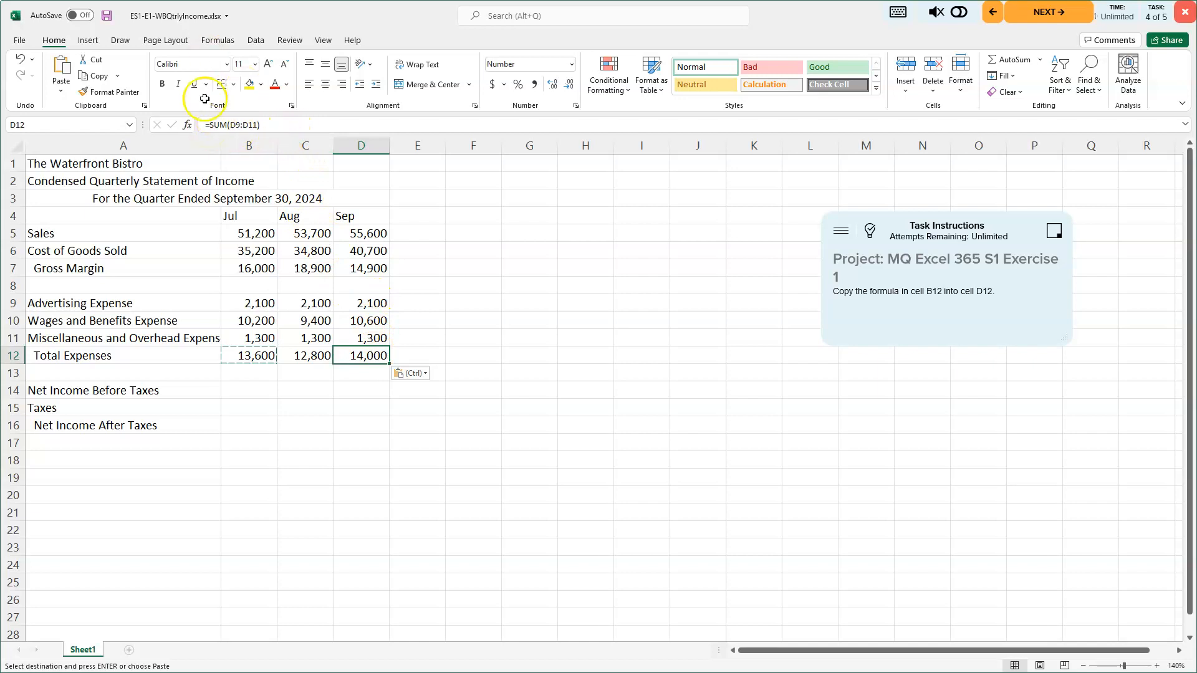
Step: Save the workbook with the copied September total expenses formula
left_click(107, 18)
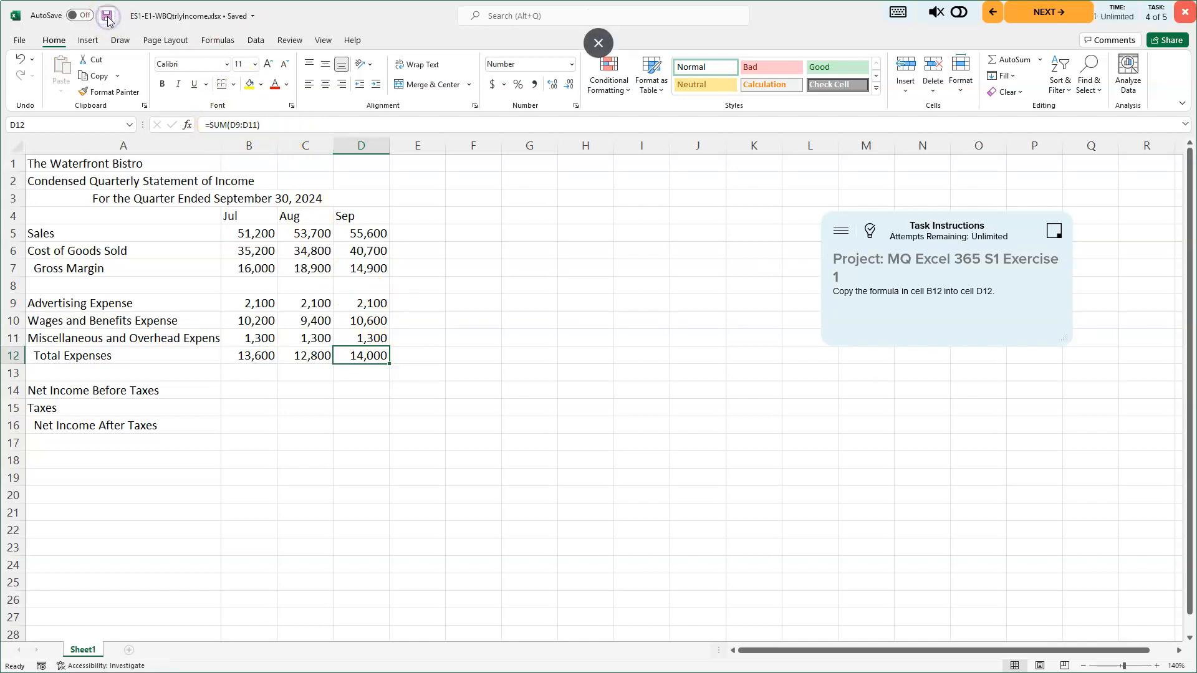
left_click(486, 285)
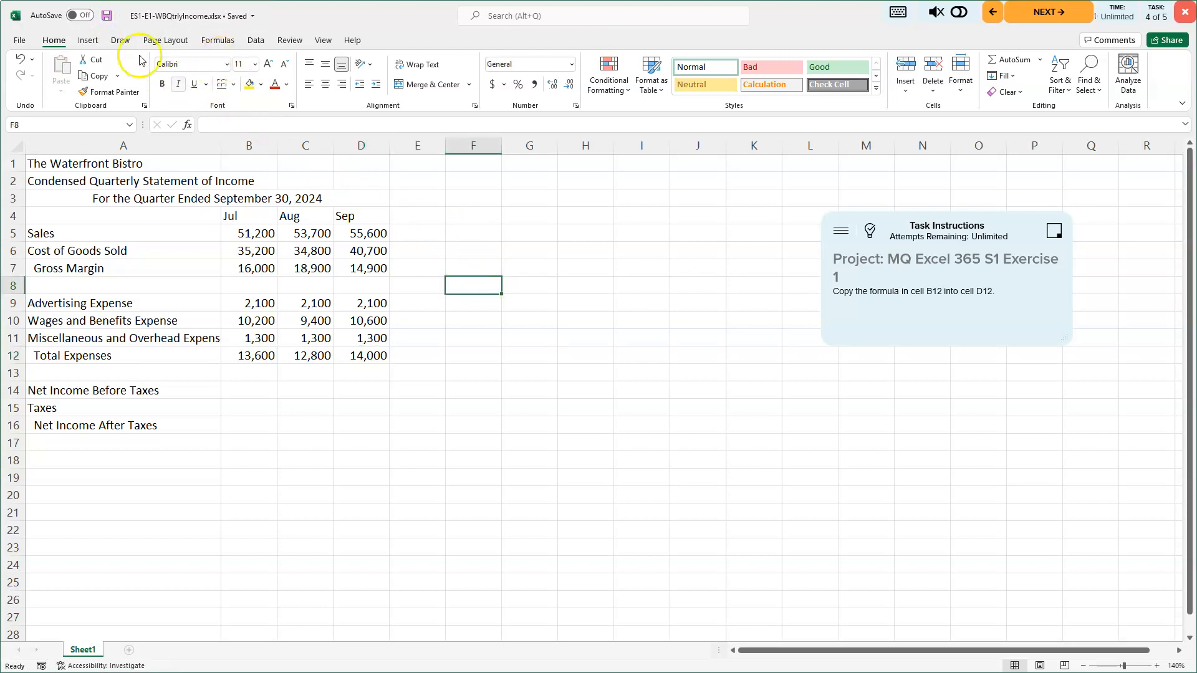
left_click(106, 17)
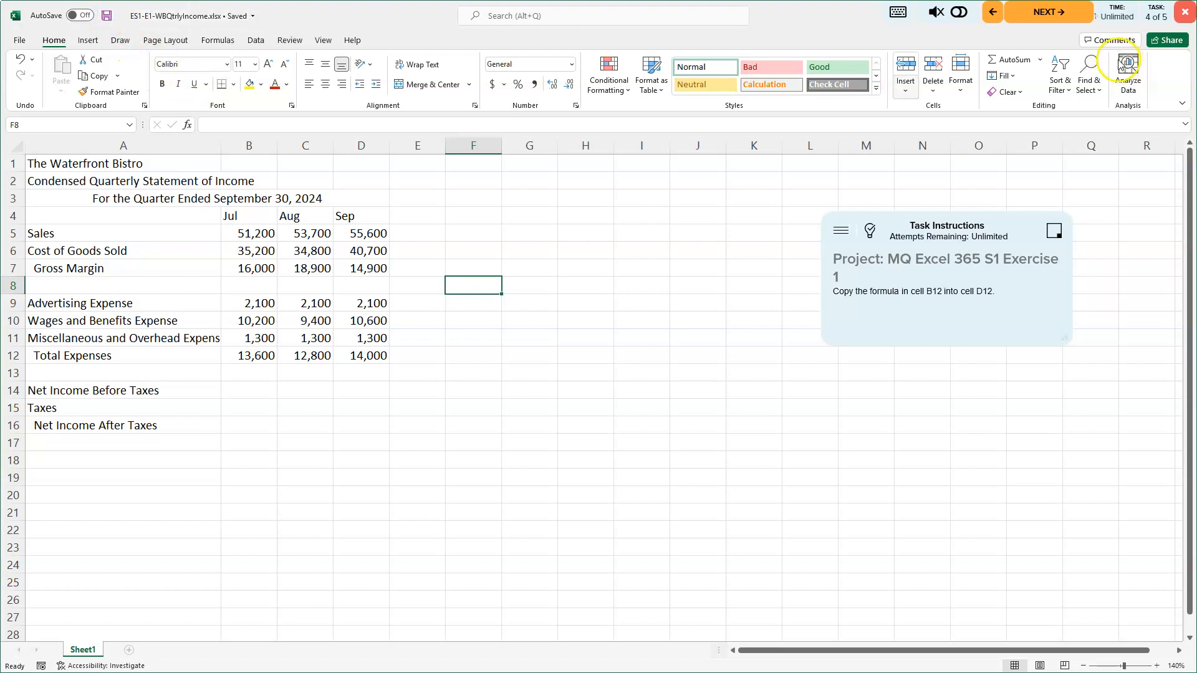
Step: Advance to the fifth task on July net income in cell B14 and open its answer key
left_click(1051, 12)
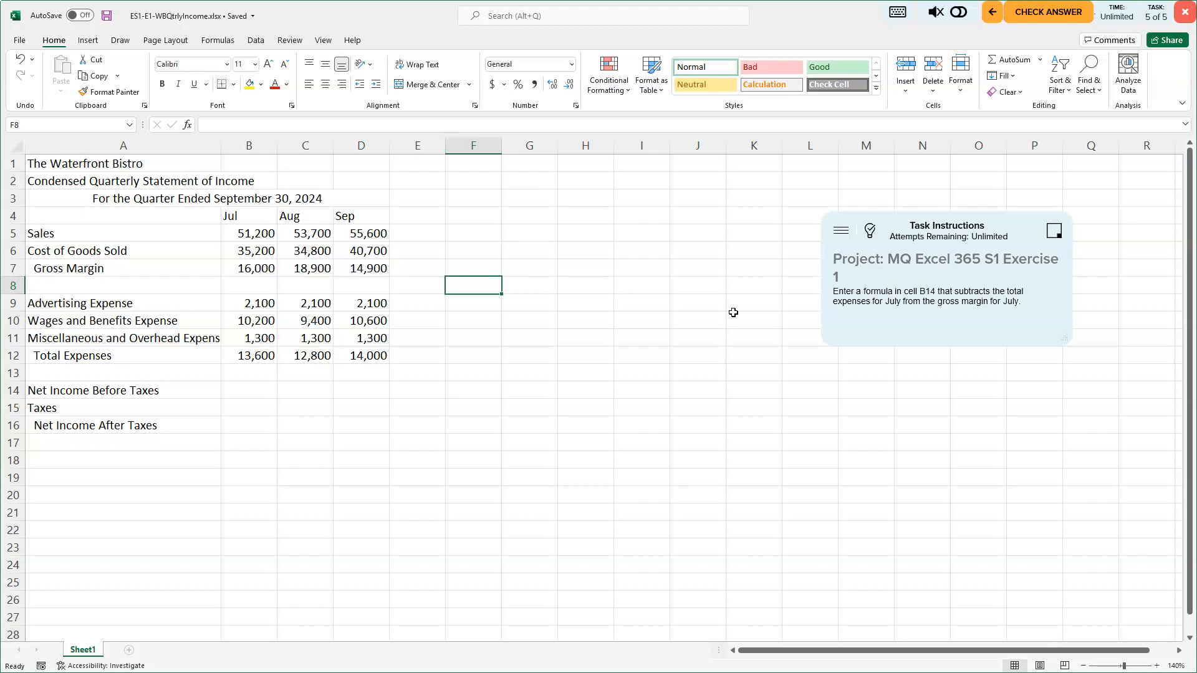
left_click(256, 391)
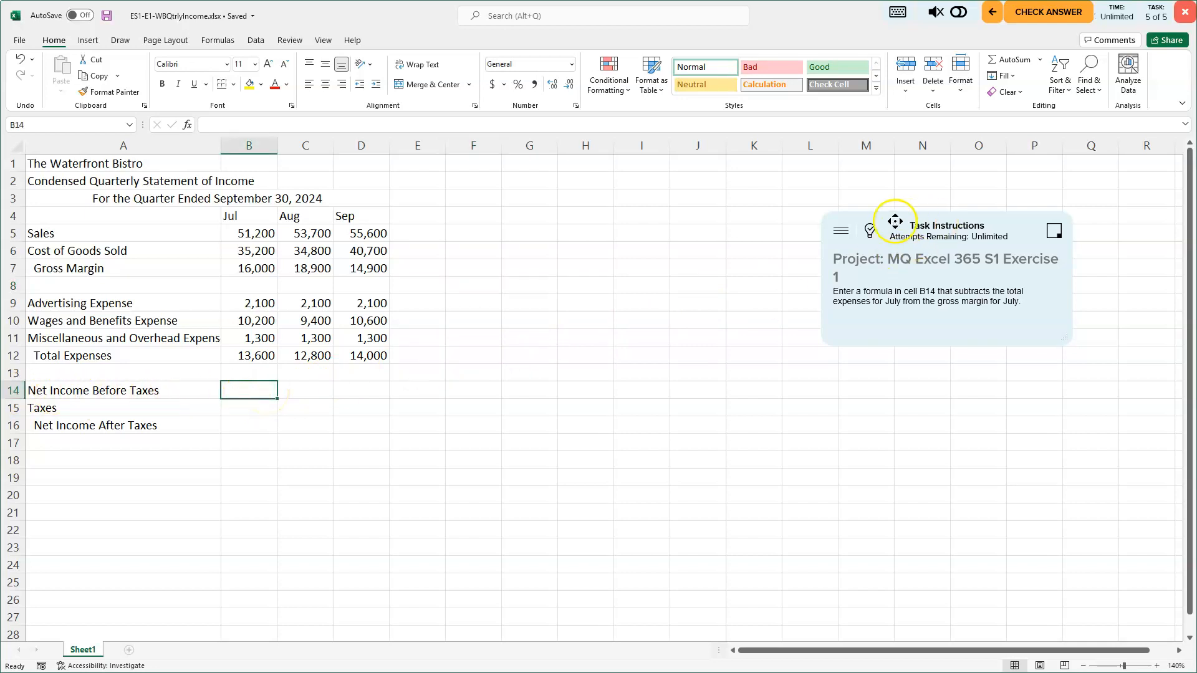
left_click(871, 234)
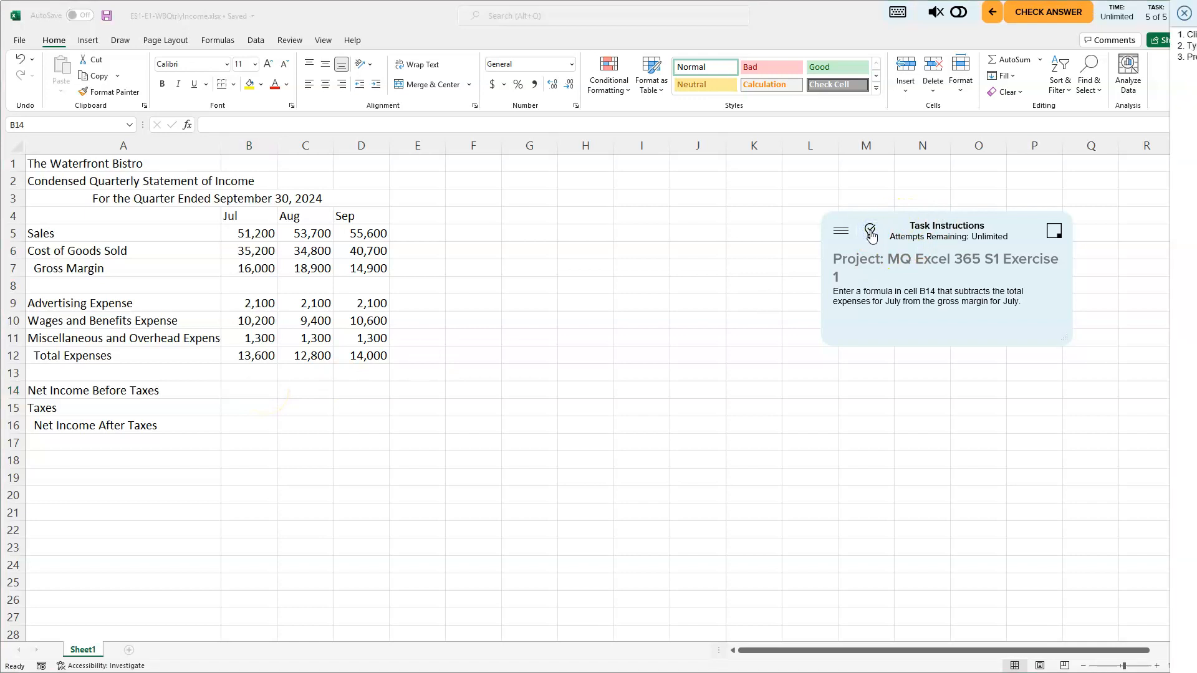
Step: Enter the formula =B7-B12 in cell B14 to subtract July's total expenses from its gross margin
left_click(237, 393)
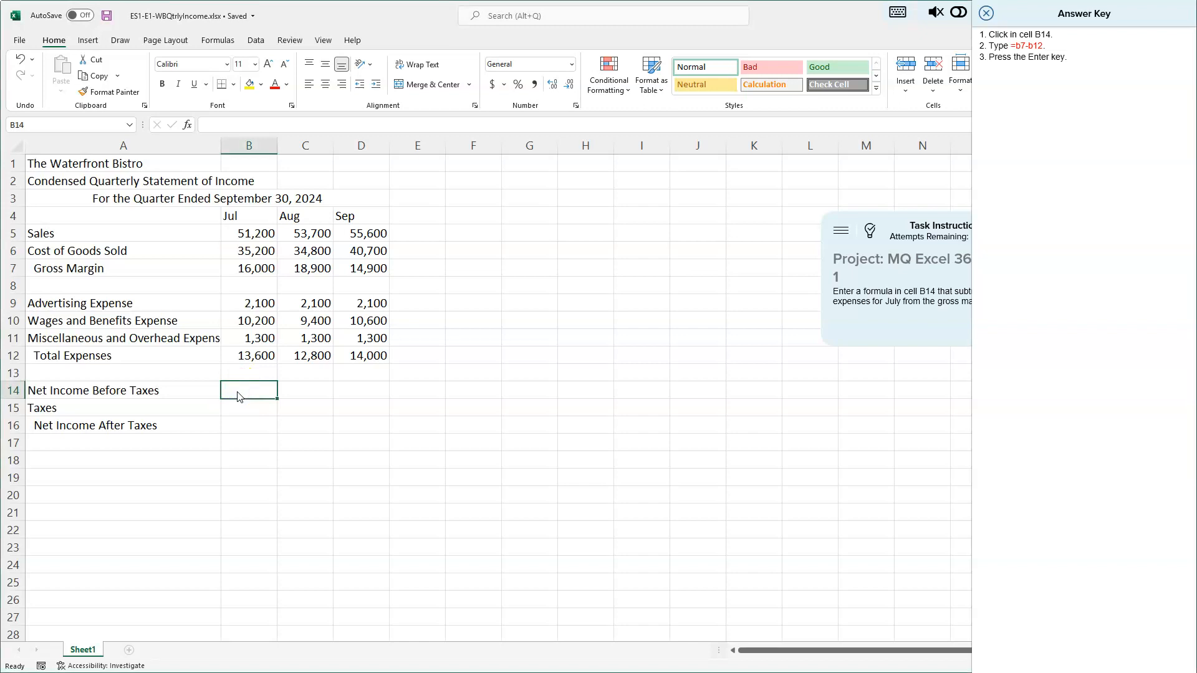
type("=")
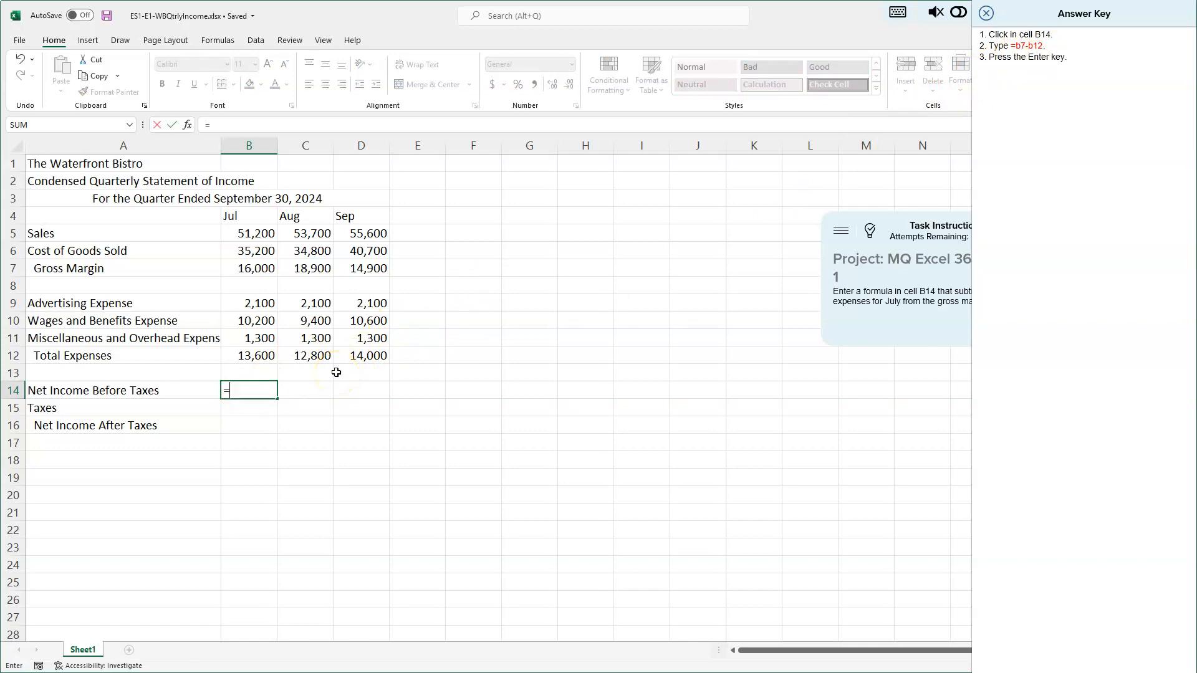
left_click(254, 268)
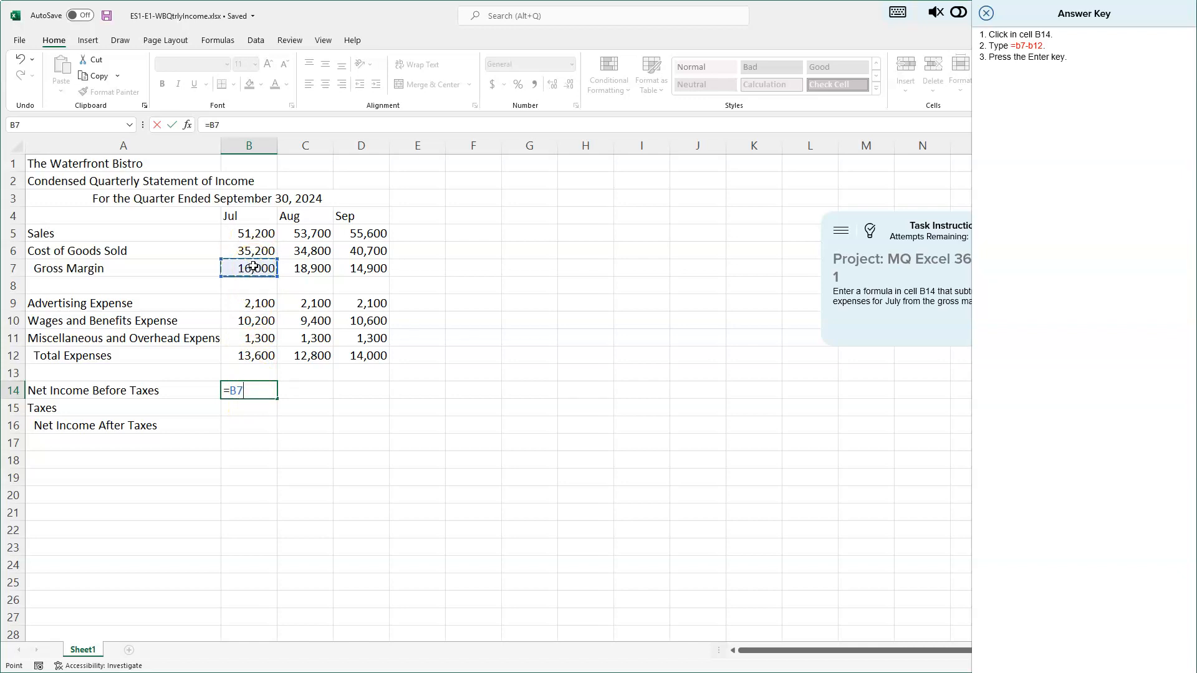
type("-")
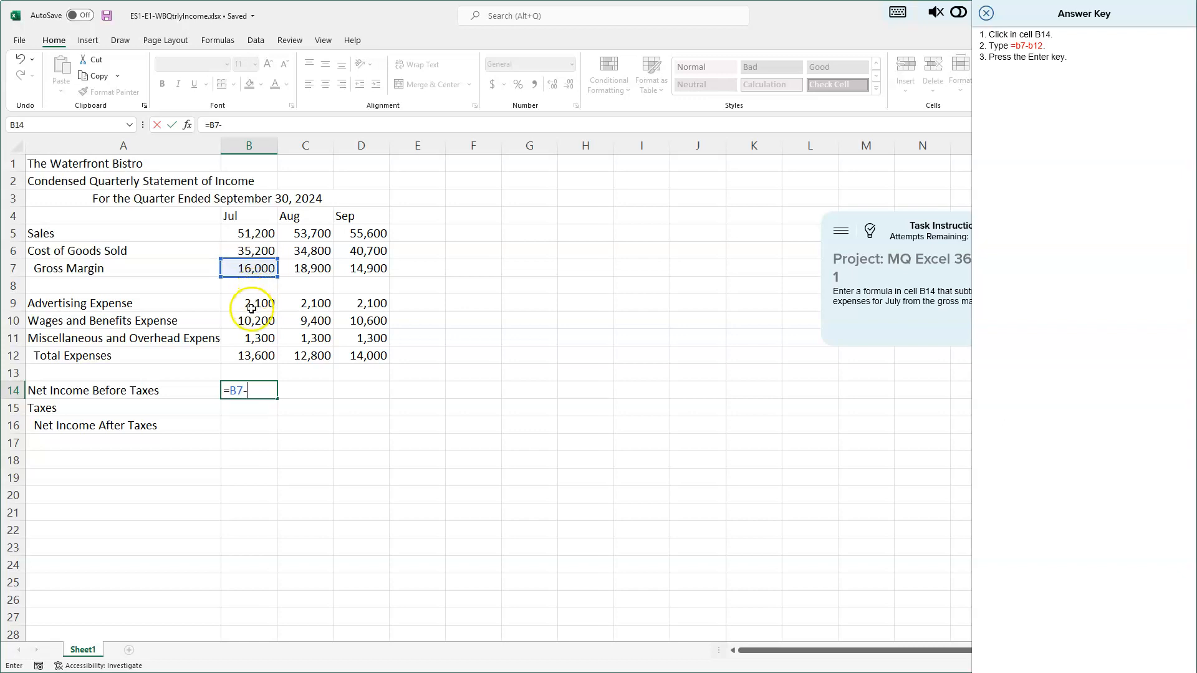
left_click(248, 356)
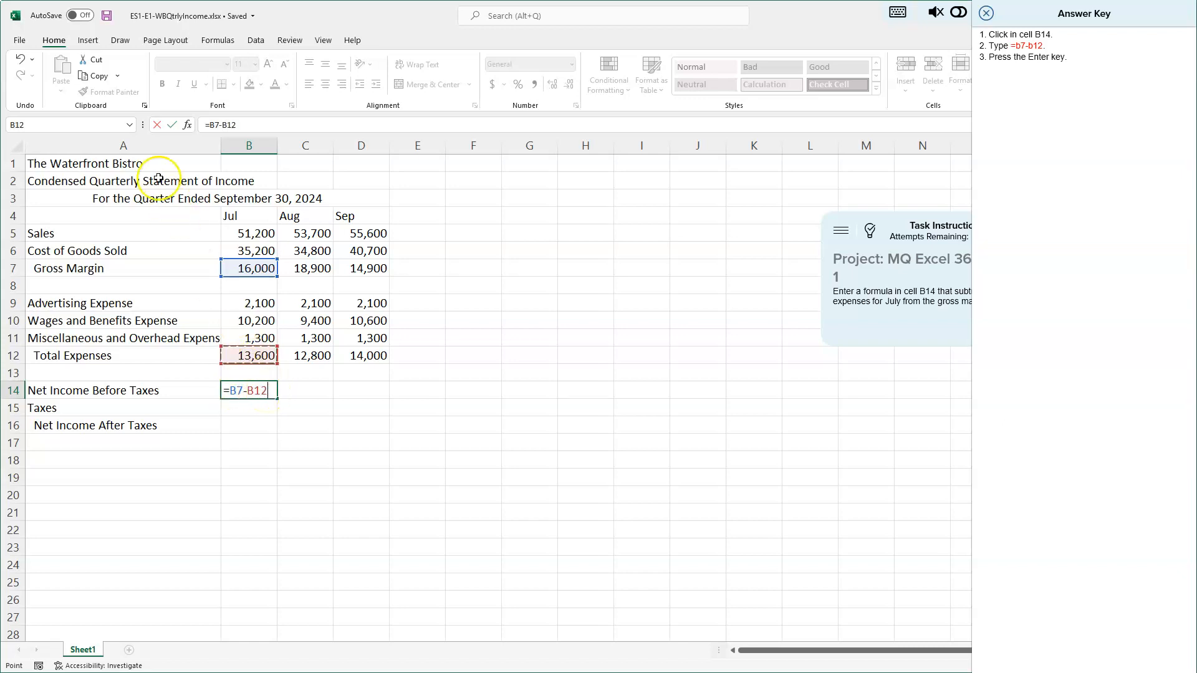
left_click(172, 125)
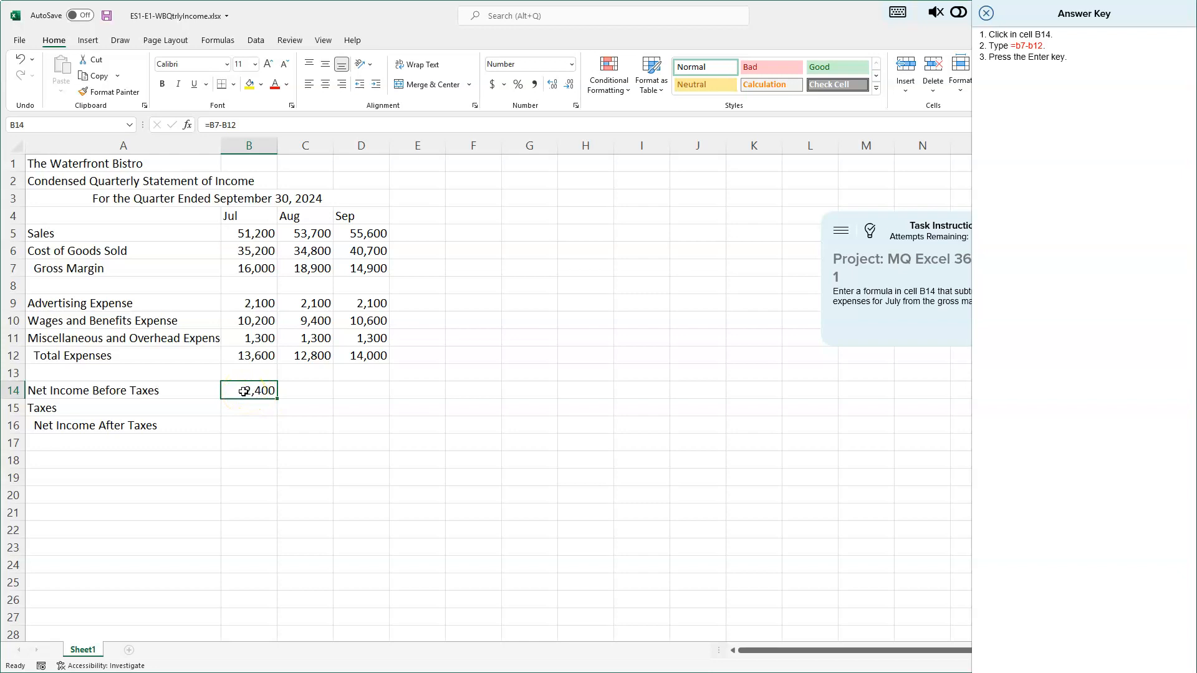
key("Return")
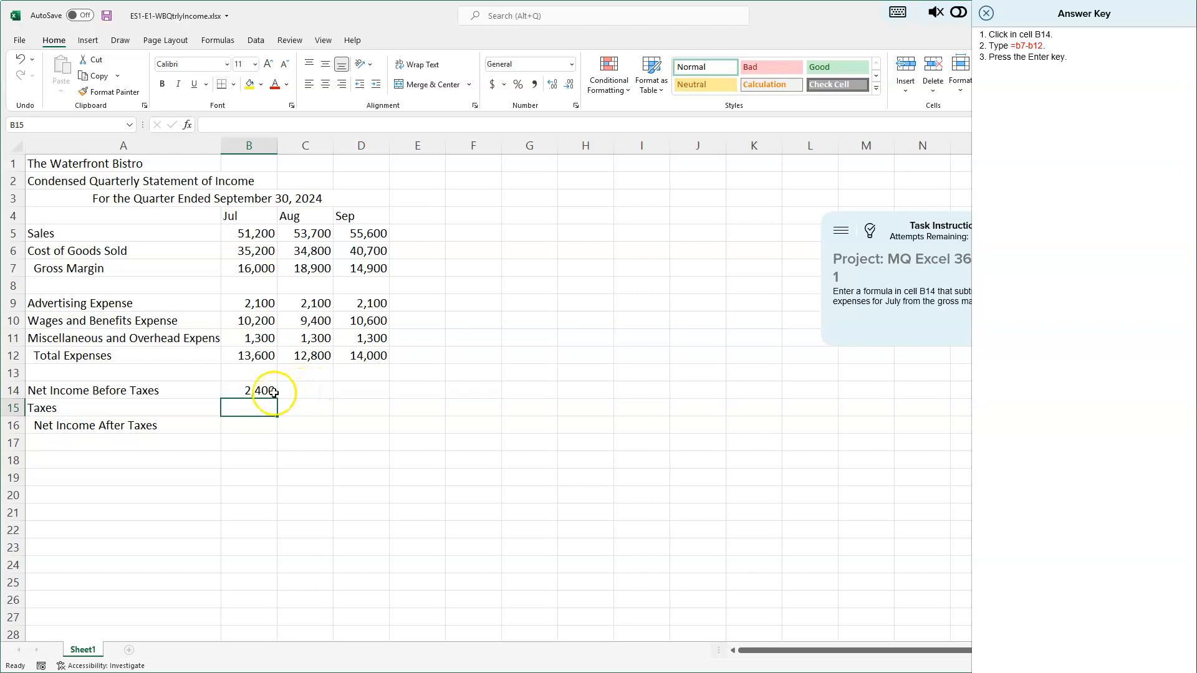
Step: Save the workbook and close the answer key, and submit the exercise for checking
left_click(106, 17)
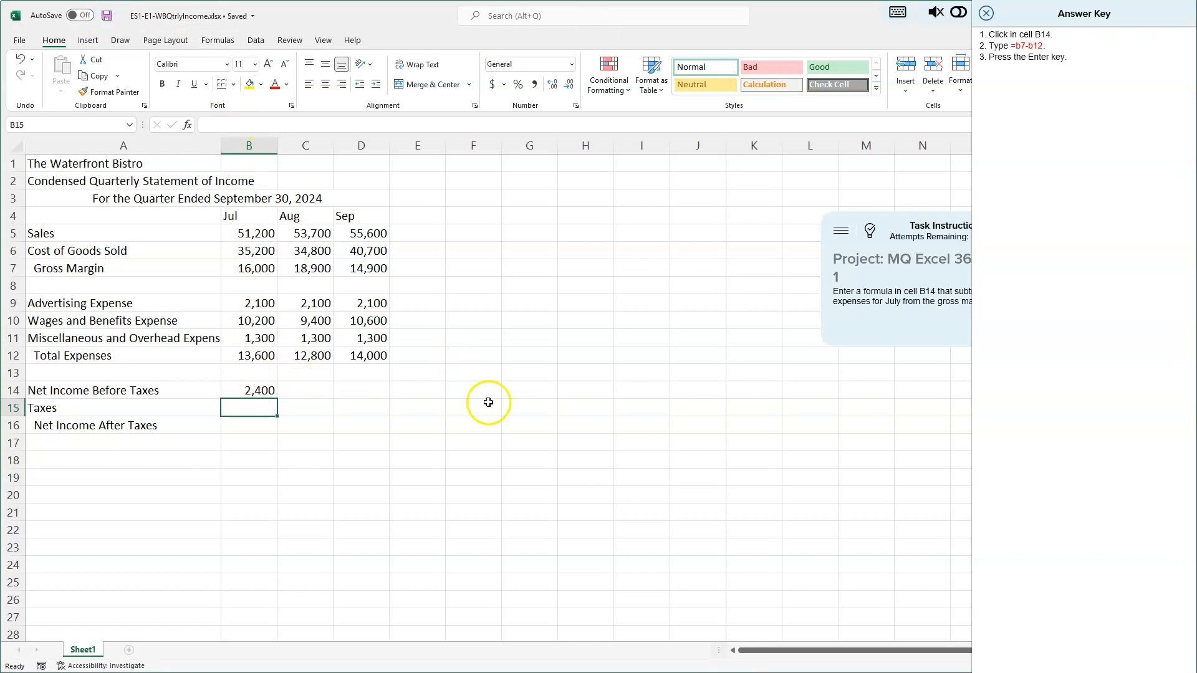
left_click(987, 14)
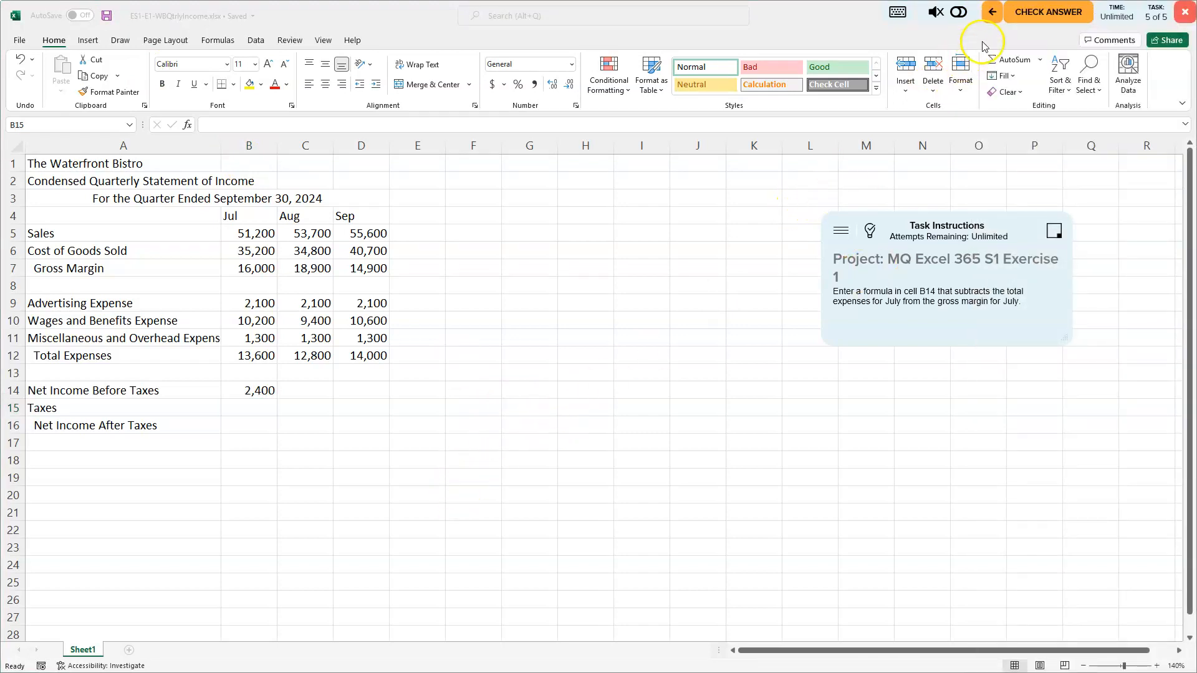
left_click(1047, 14)
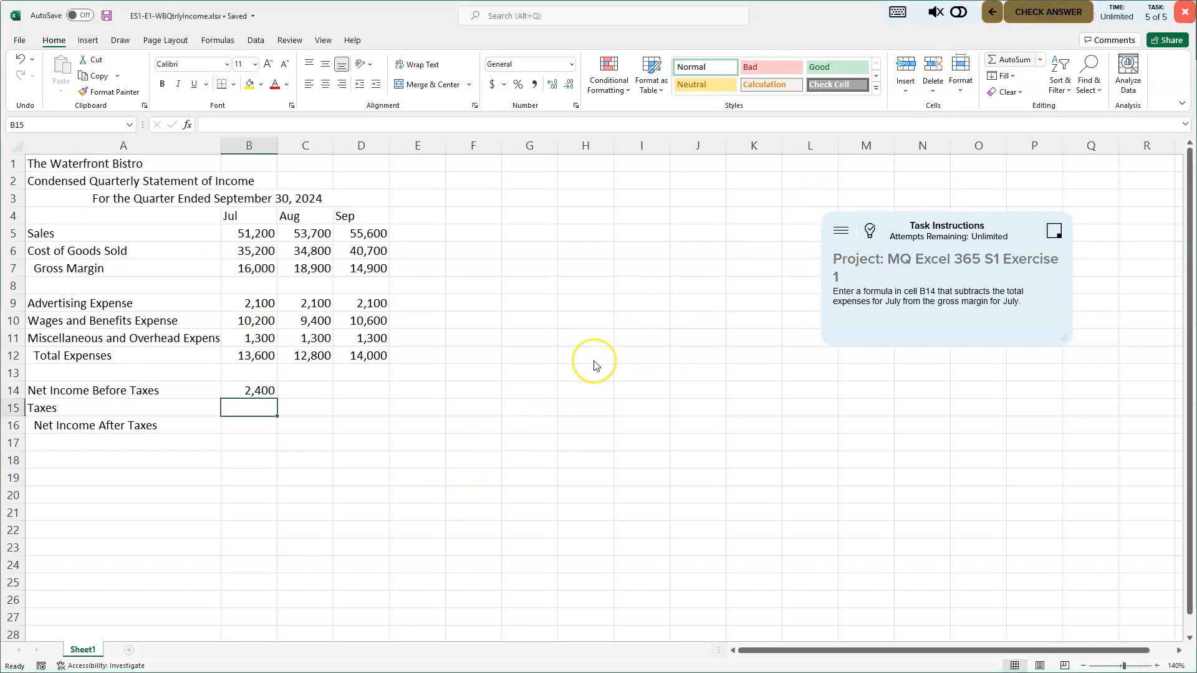